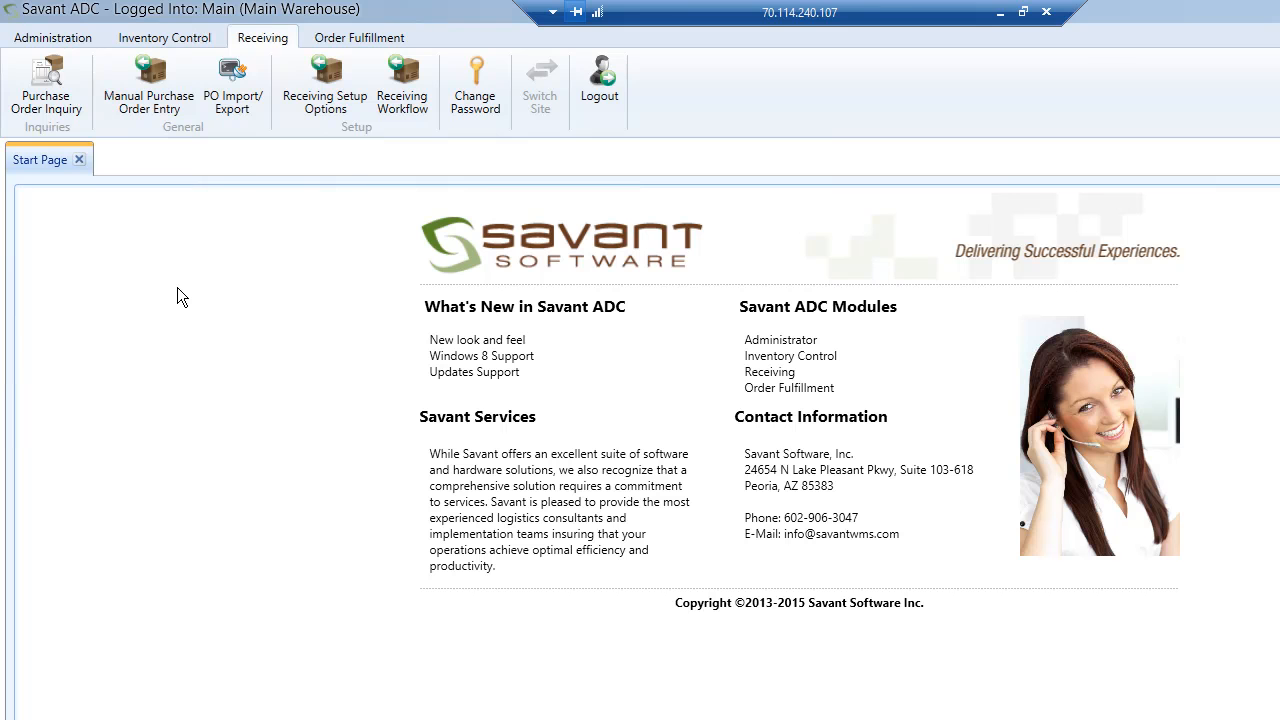
Step: Open the Purchase Order Inquiry and review the purchase order lookup list with vendors, statuses and expected receipt dates
{"action": "left_click", "coordinate": [44, 87]}
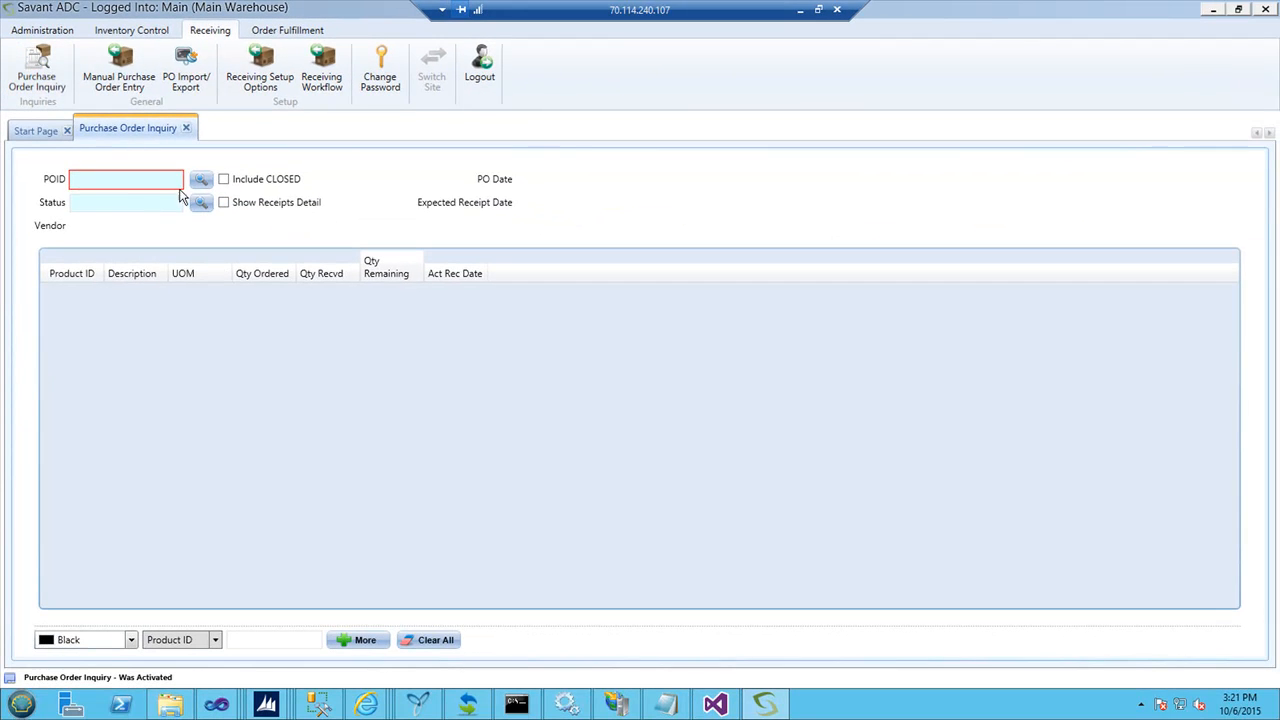
{"action": "left_click", "coordinate": [185, 194]}
{"action": "left_click", "coordinate": [199, 183]}
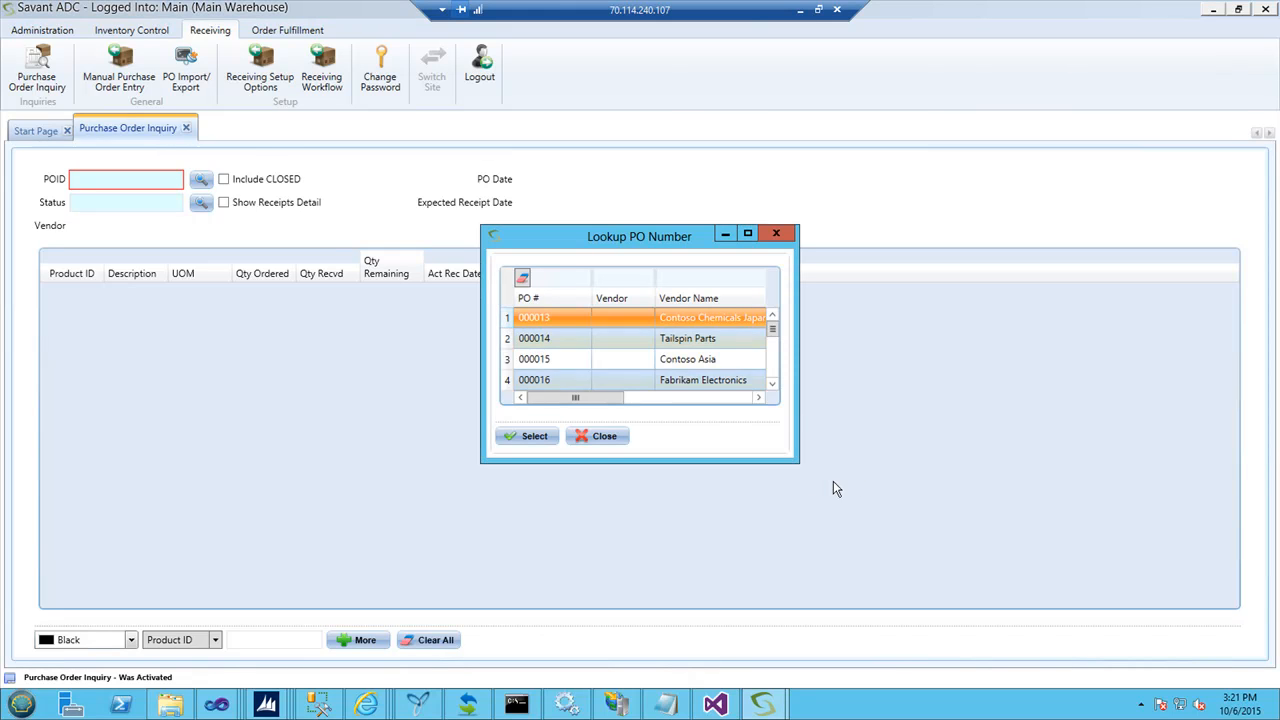
{"action": "left_click_drag", "start_coordinate": [793, 461], "coordinate": [879, 630]}
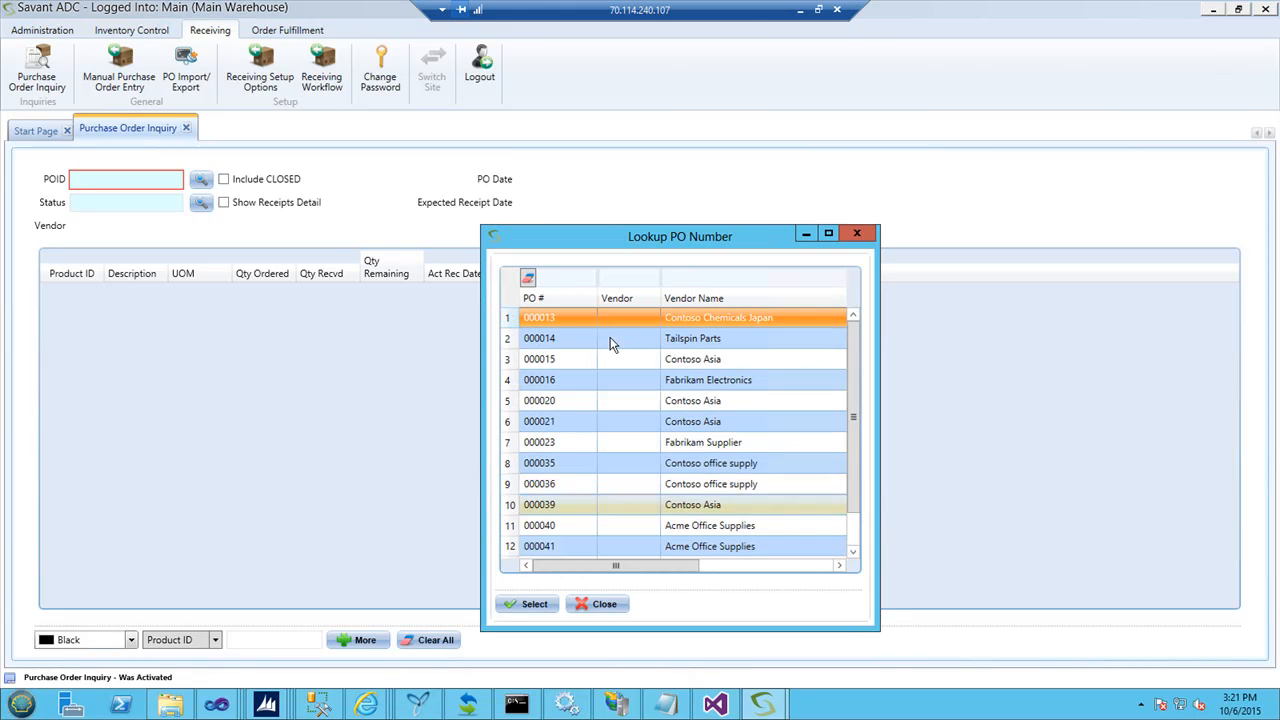
{"action": "scroll", "coordinate": [573, 491], "scroll_direction": "down", "scroll_amount": 1}
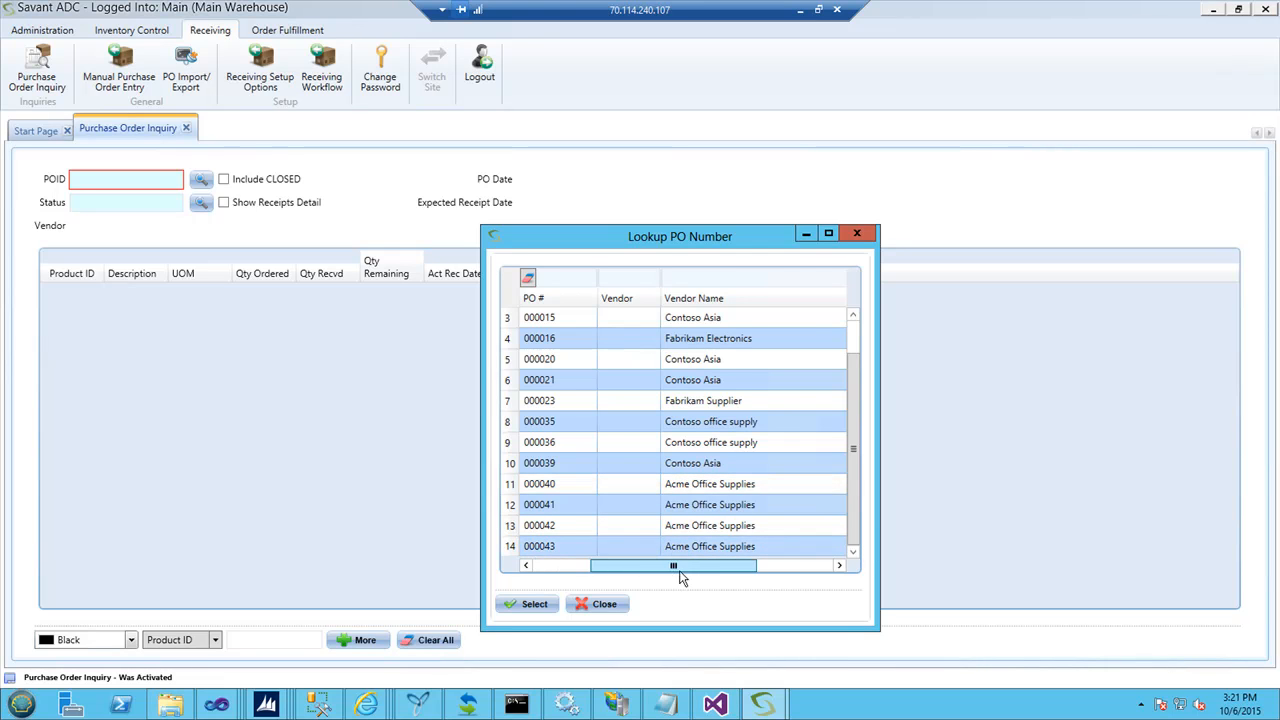
{"action": "left_click", "coordinate": [770, 566]}
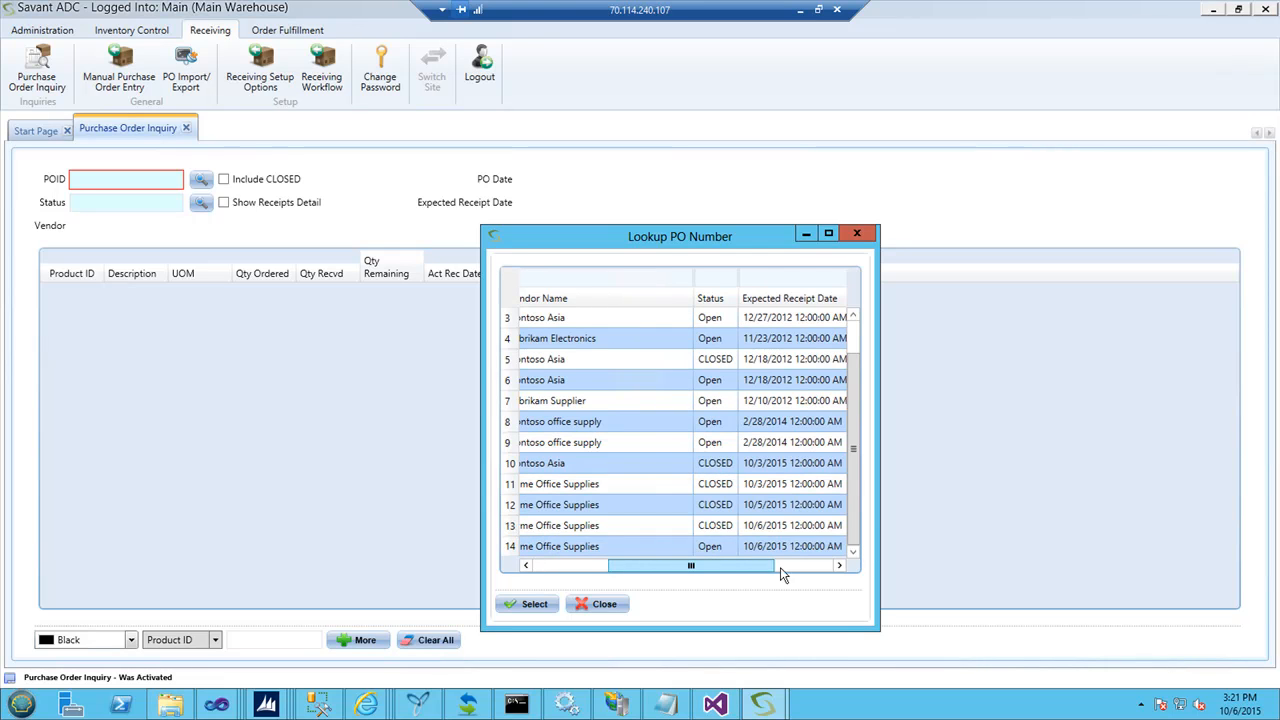
{"action": "left_click", "coordinate": [537, 568]}
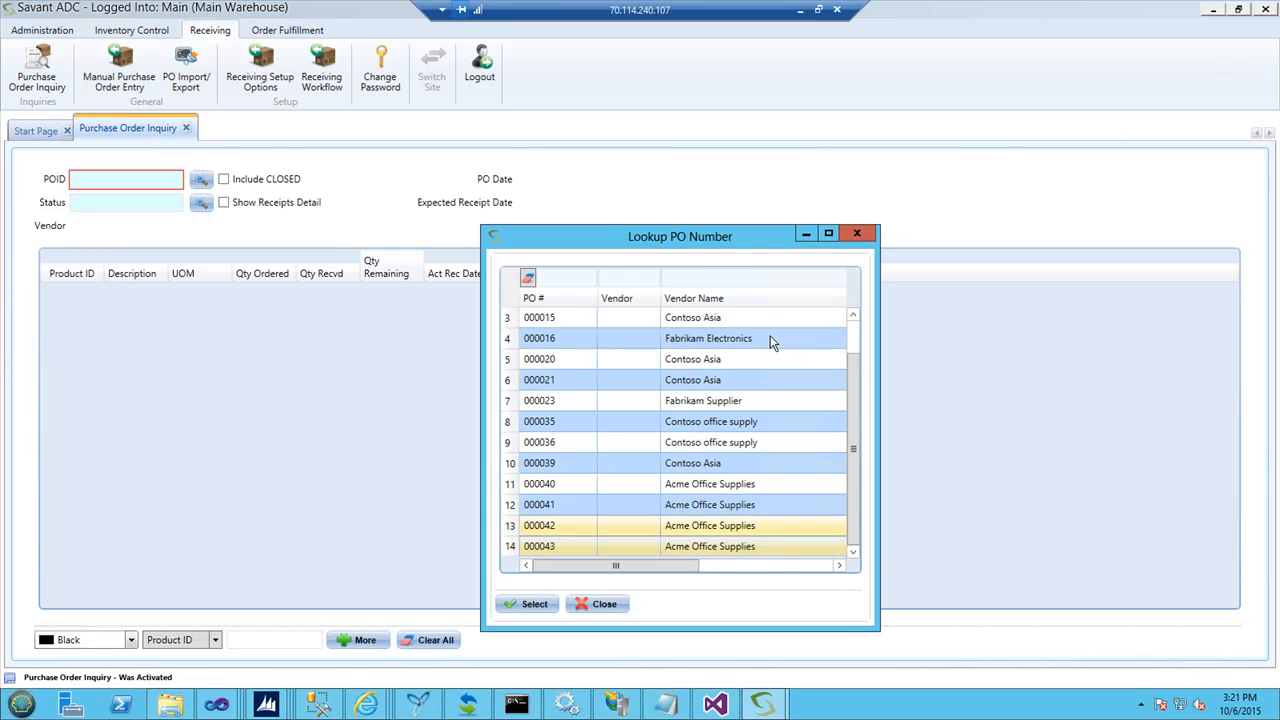
{"action": "left_click", "coordinate": [858, 236]}
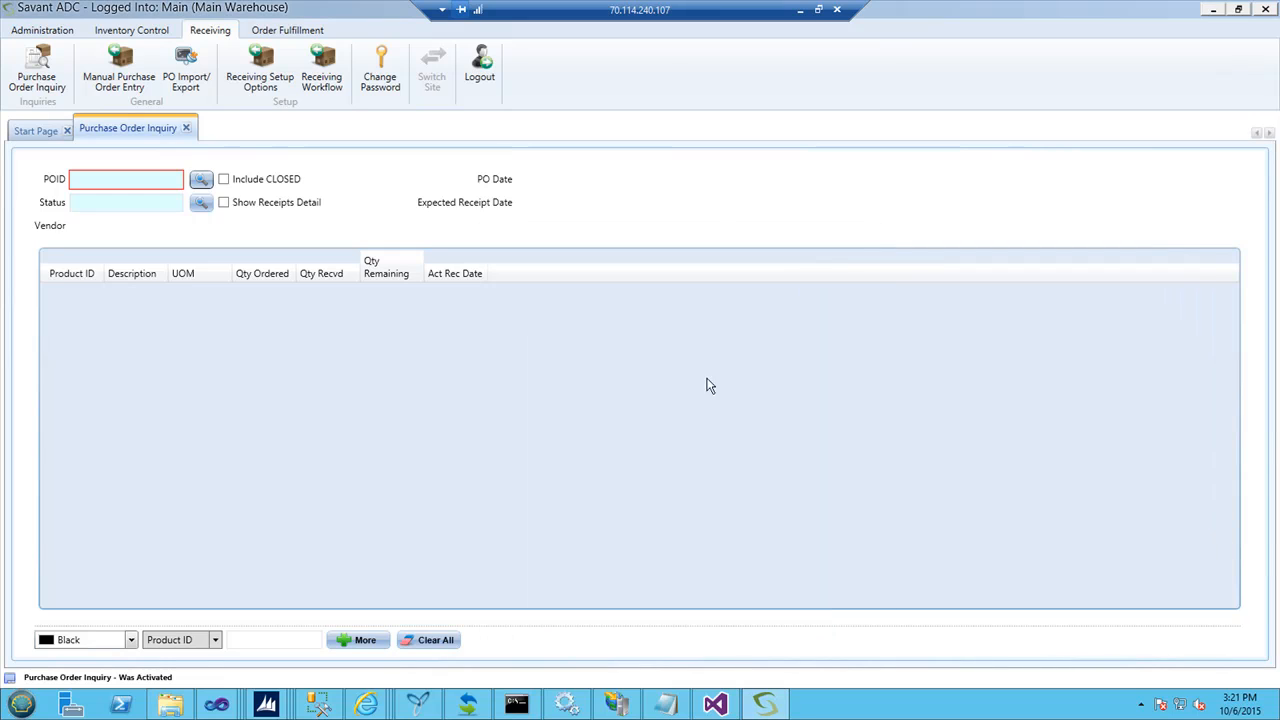
Step: Switch to the Microsoft Dynamics AX purchase order window and create a new purchase order for vendor Acme Office Supplies
{"action": "mouse_move", "coordinate": [282, 708]}
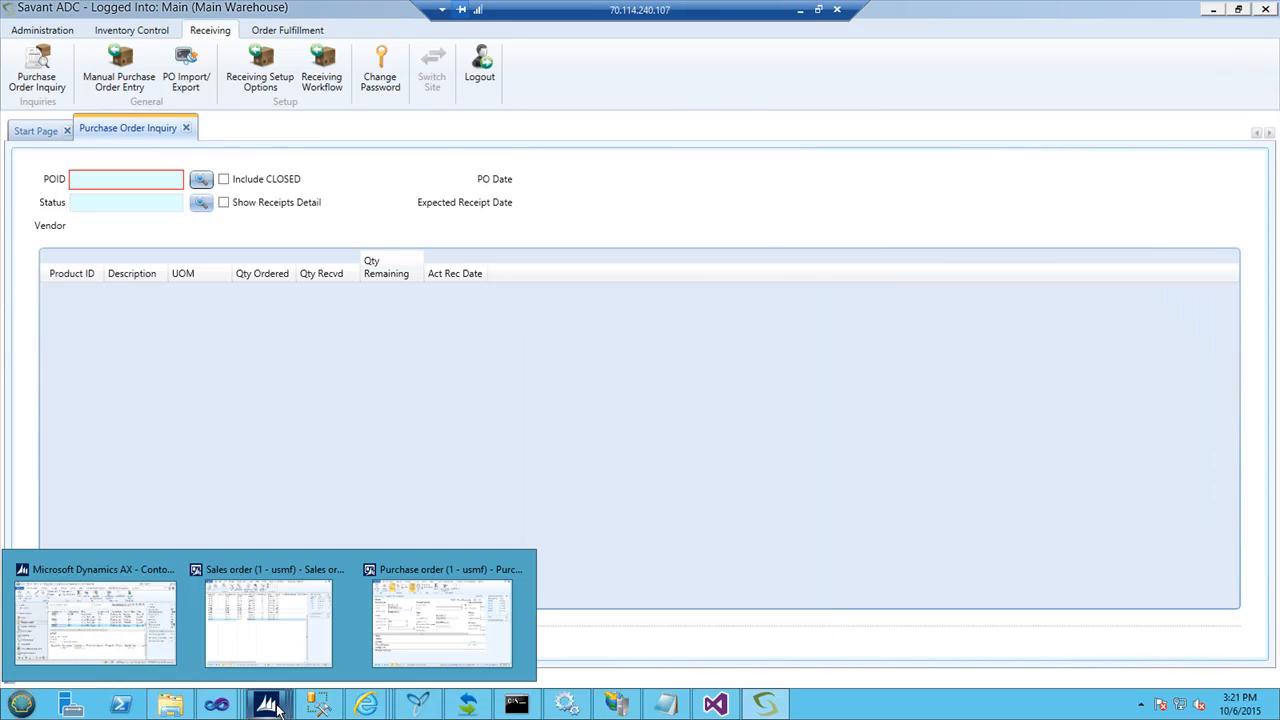
{"action": "left_click", "coordinate": [423, 607]}
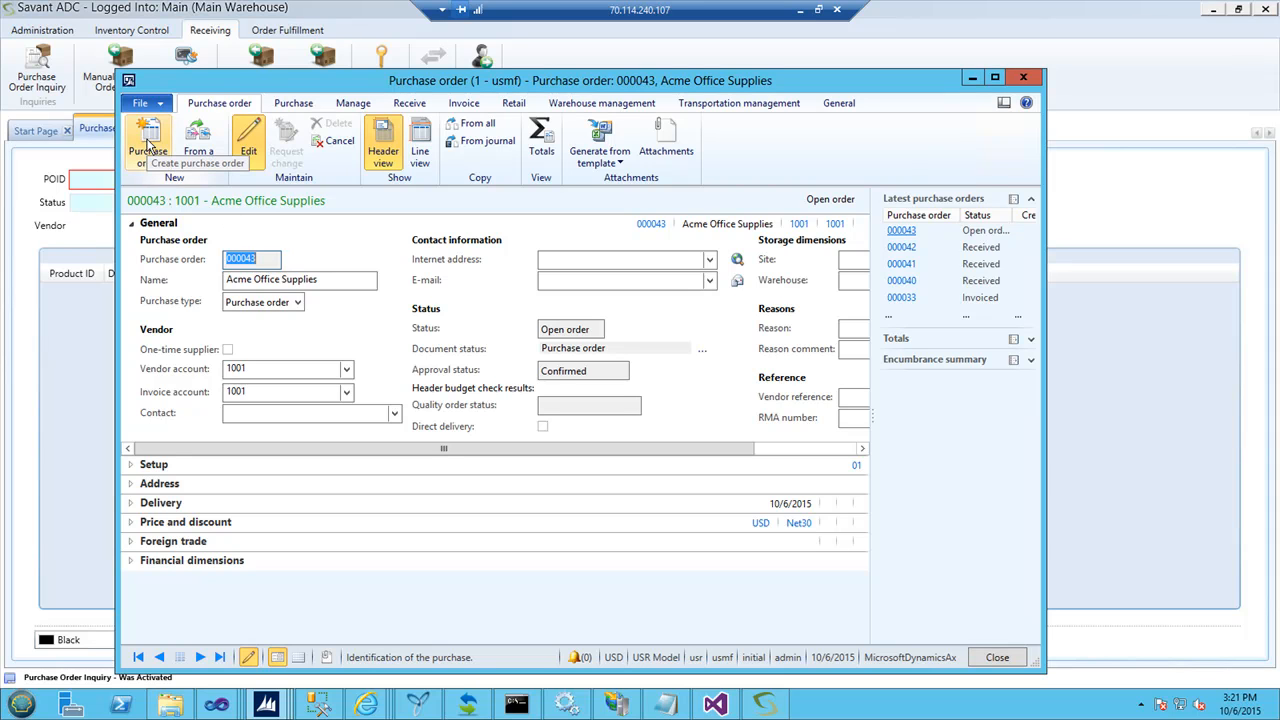
{"action": "left_click", "coordinate": [148, 147]}
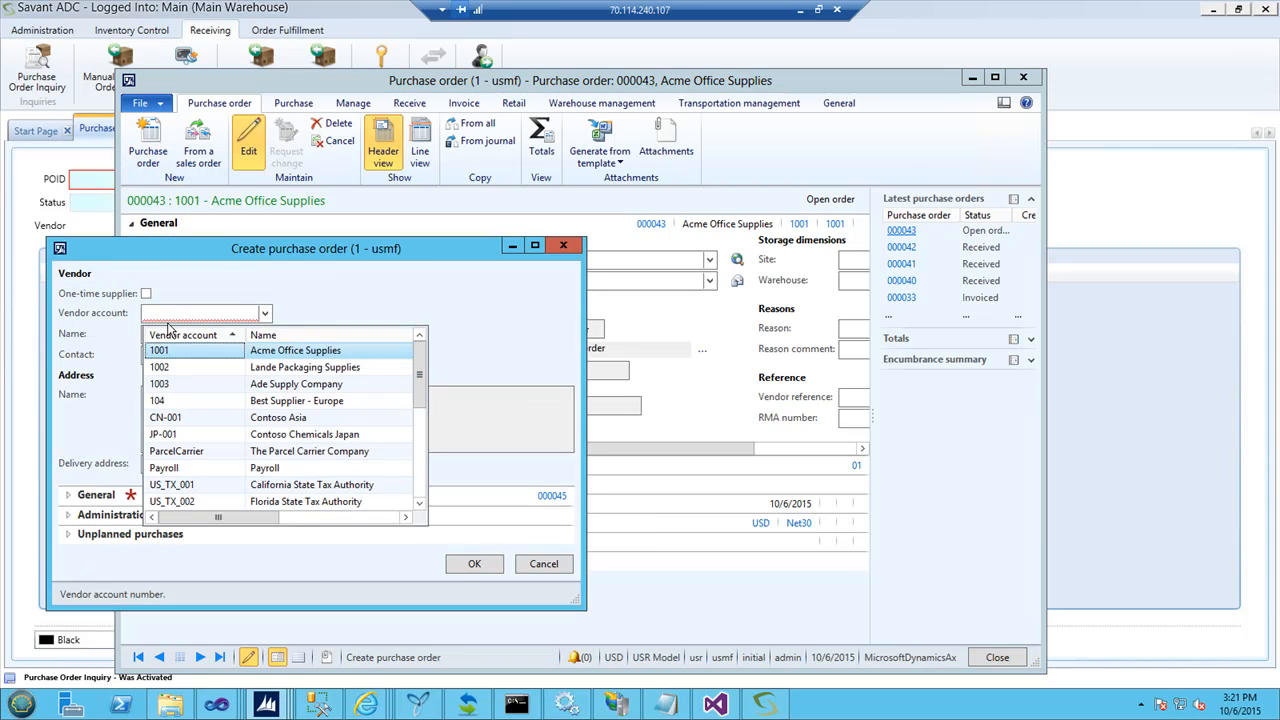
{"action": "left_click", "coordinate": [175, 352]}
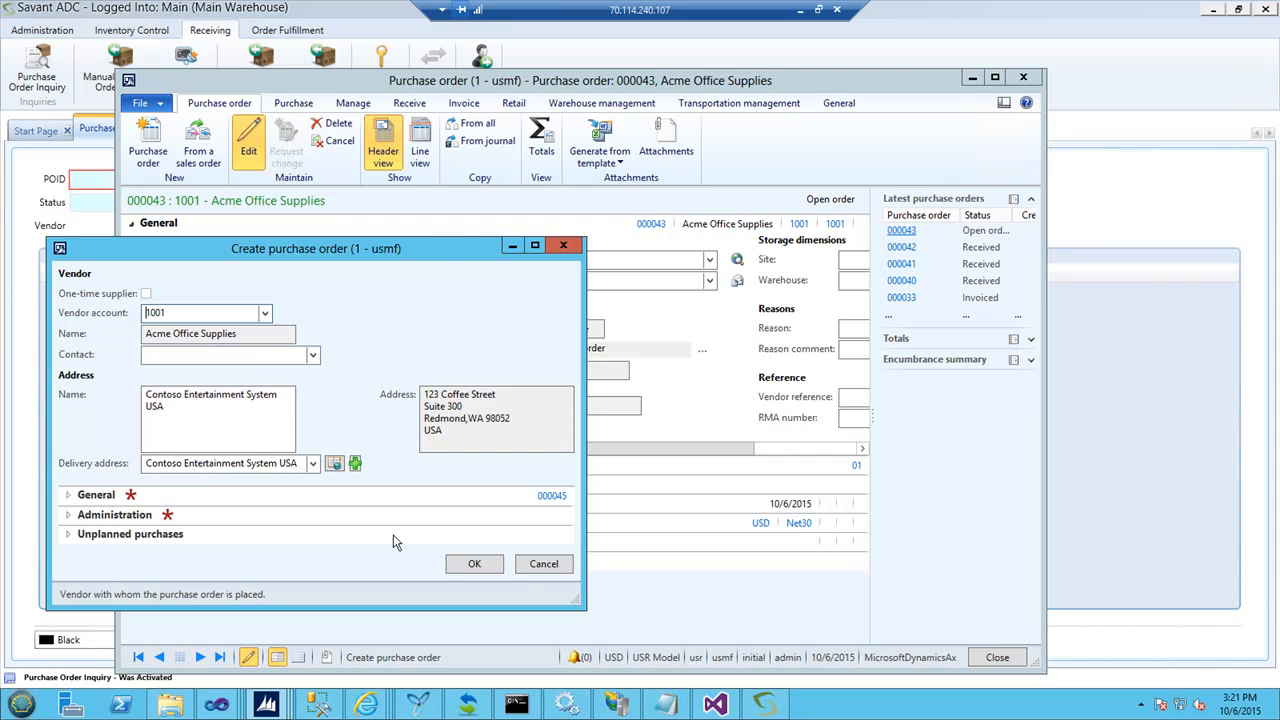
{"action": "left_click", "coordinate": [484, 571]}
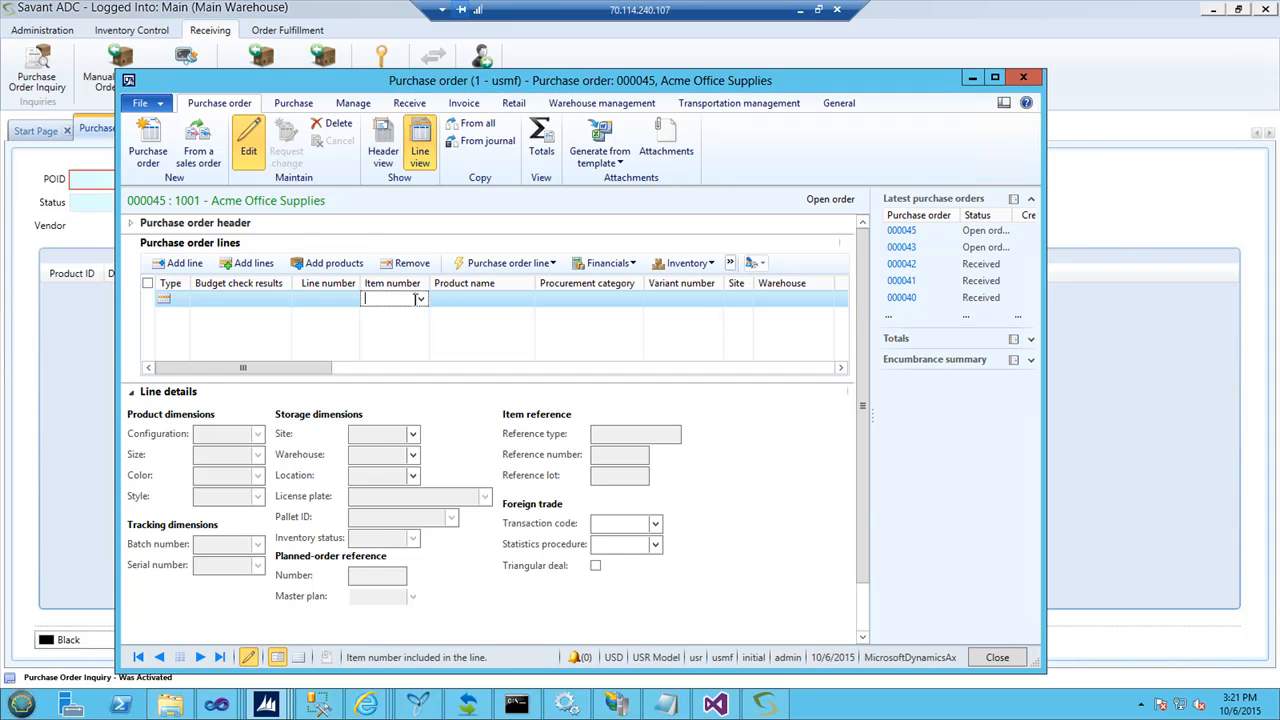
Step: Enter item number P0002 on the first line of the new purchase order
{"action": "left_click", "coordinate": [421, 300]}
{"action": "left_click", "coordinate": [421, 300]}
{"action": "type", "text": "P"}
{"action": "key", "text": "Tab"}
{"action": "key", "text": "Tab"}
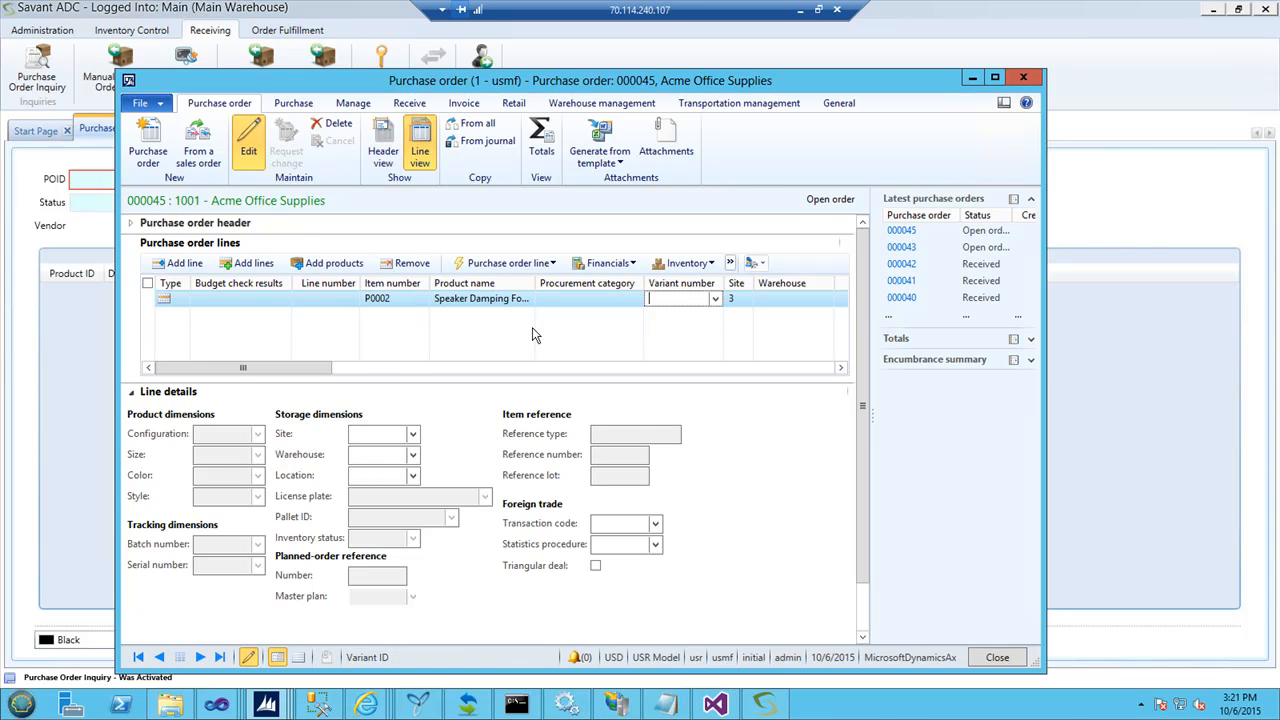
Step: Set the P0002 line to warehouse 31 with a quantity of 25
{"action": "key", "text": "Tab"}
{"action": "key", "text": "Tab"}
{"action": "left_click", "coordinate": [825, 300]}
{"action": "left_click", "coordinate": [797, 355]}
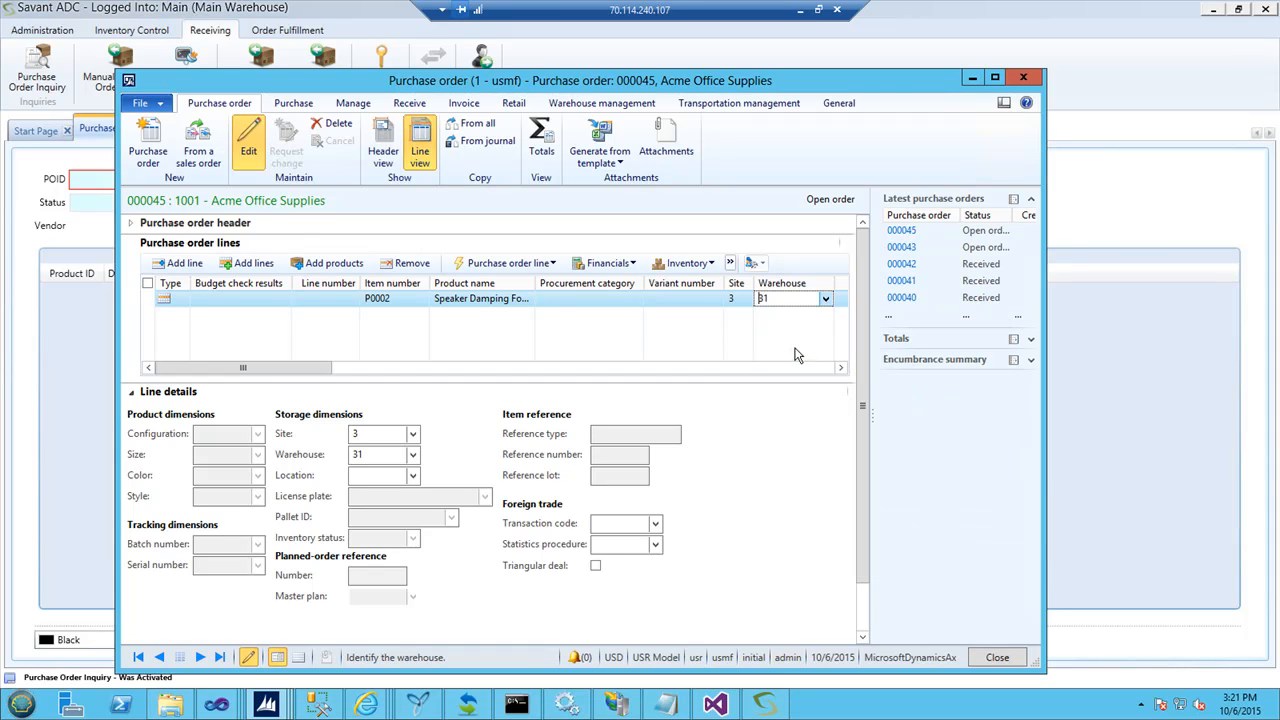
{"action": "key", "text": "Tab"}
{"action": "key", "text": "Tab"}
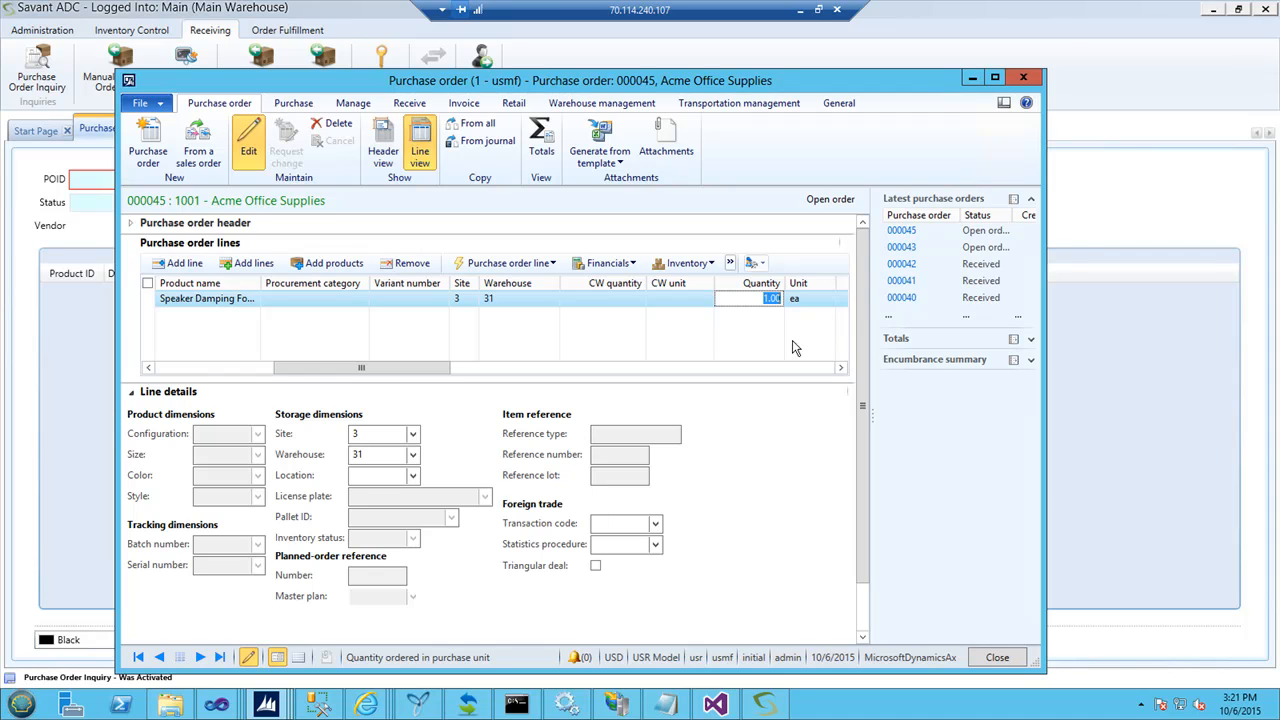
{"action": "type", "text": "25"}
{"action": "key", "text": "Tab"}
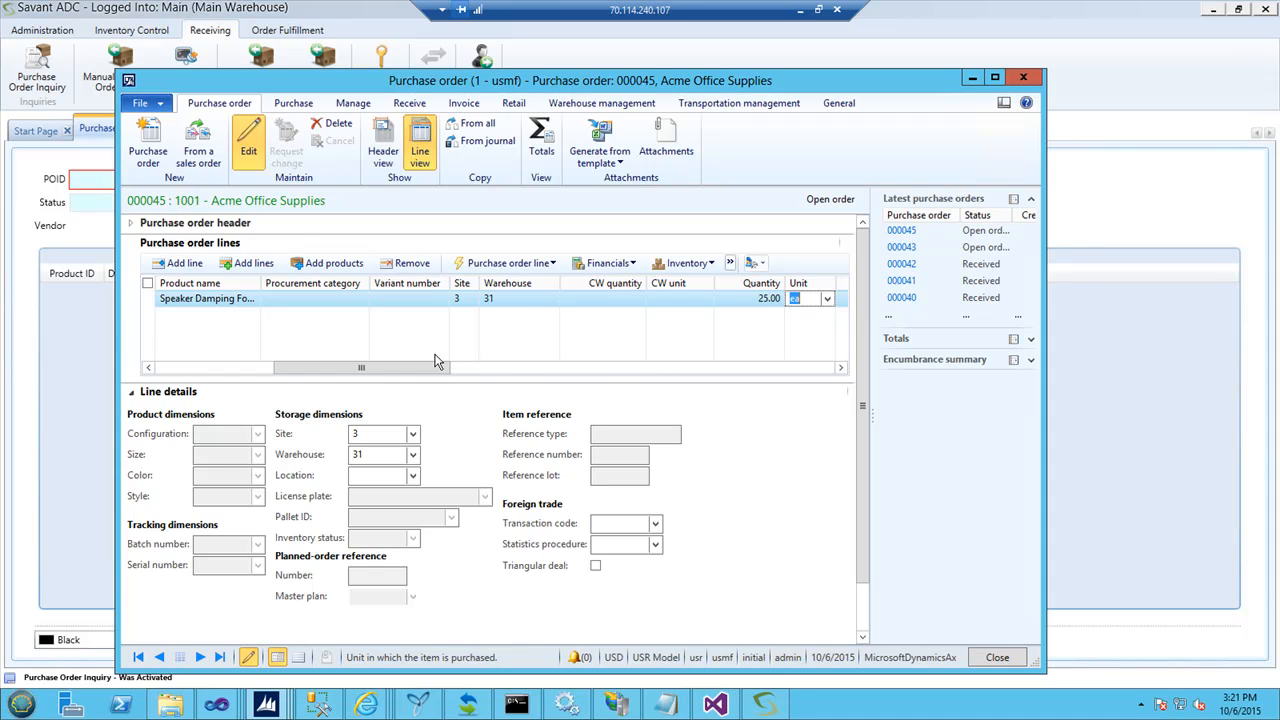
Step: Set the storage location of the P0002 line to In_01 in the line details
{"action": "left_click", "coordinate": [140, 392]}
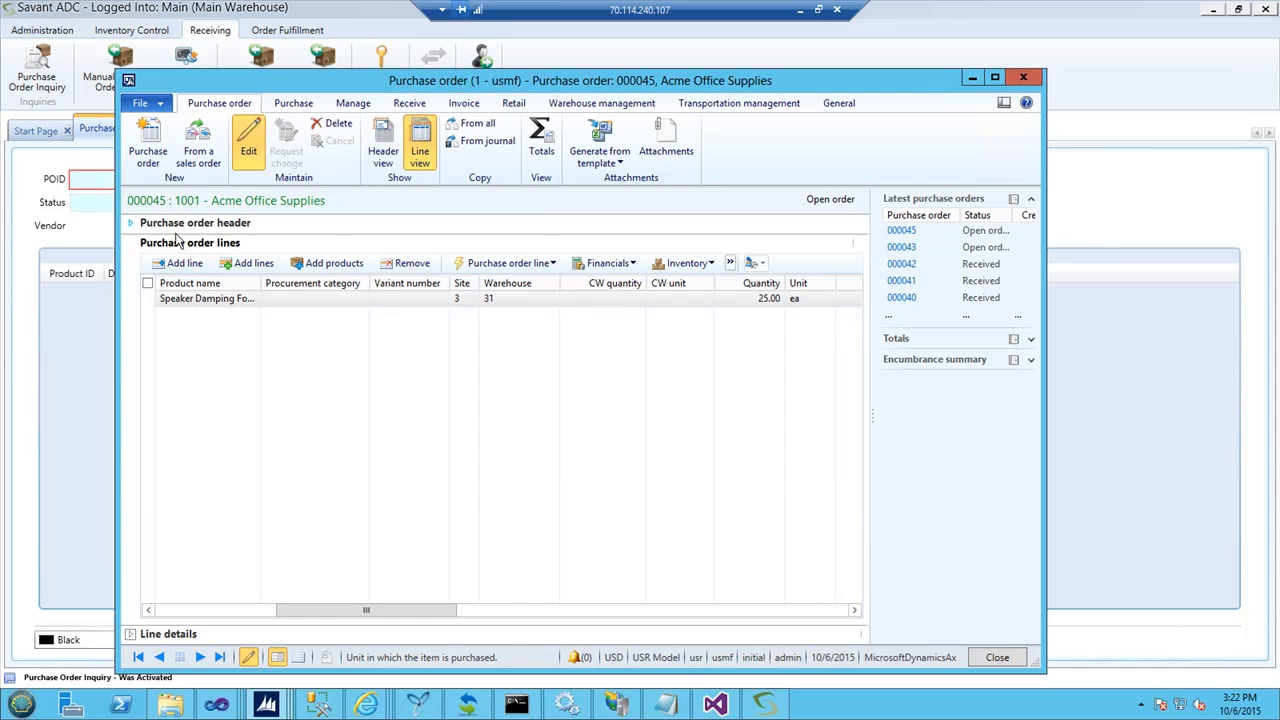
{"action": "left_click", "coordinate": [136, 226]}
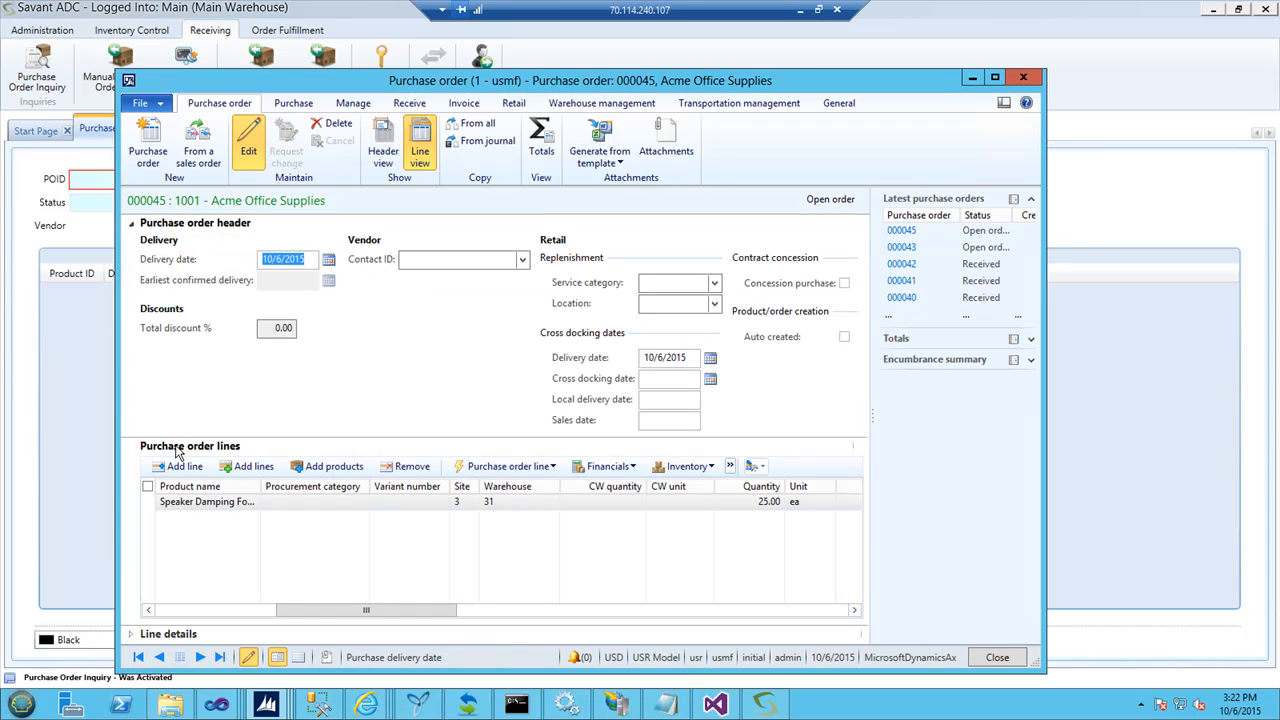
{"action": "left_click", "coordinate": [140, 634]}
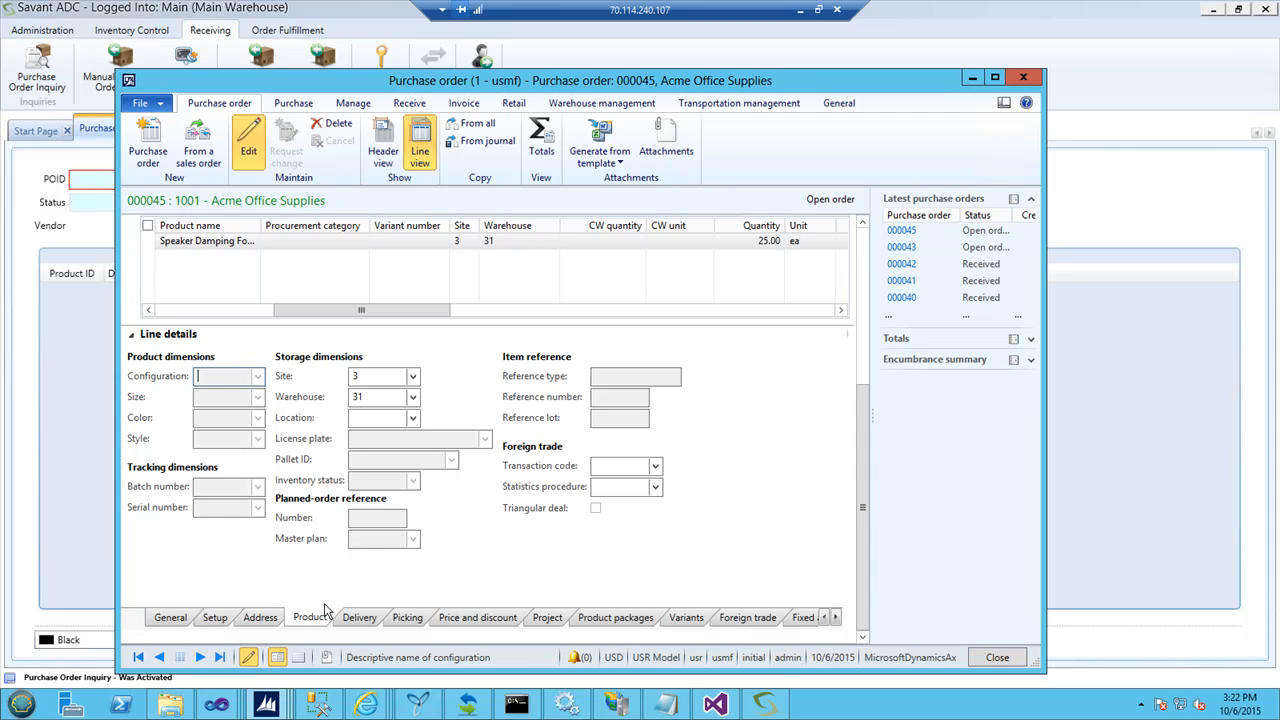
{"action": "left_click", "coordinate": [412, 417]}
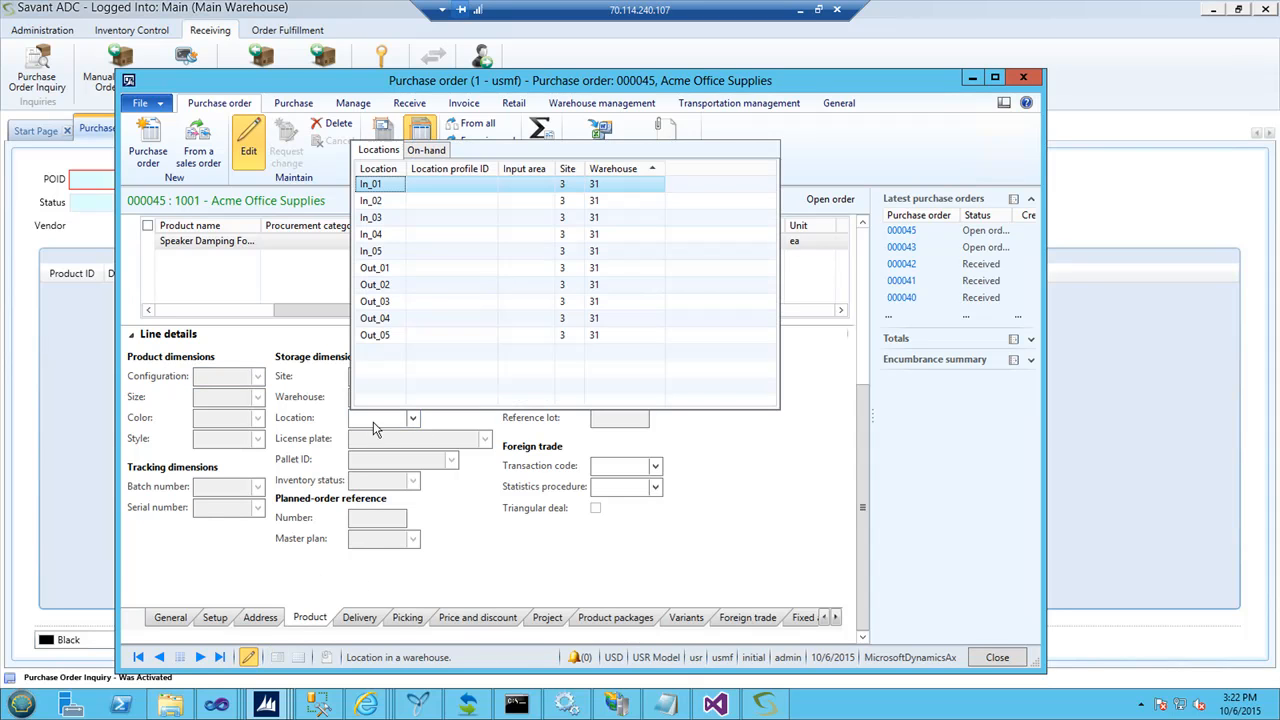
{"action": "left_click", "coordinate": [374, 186]}
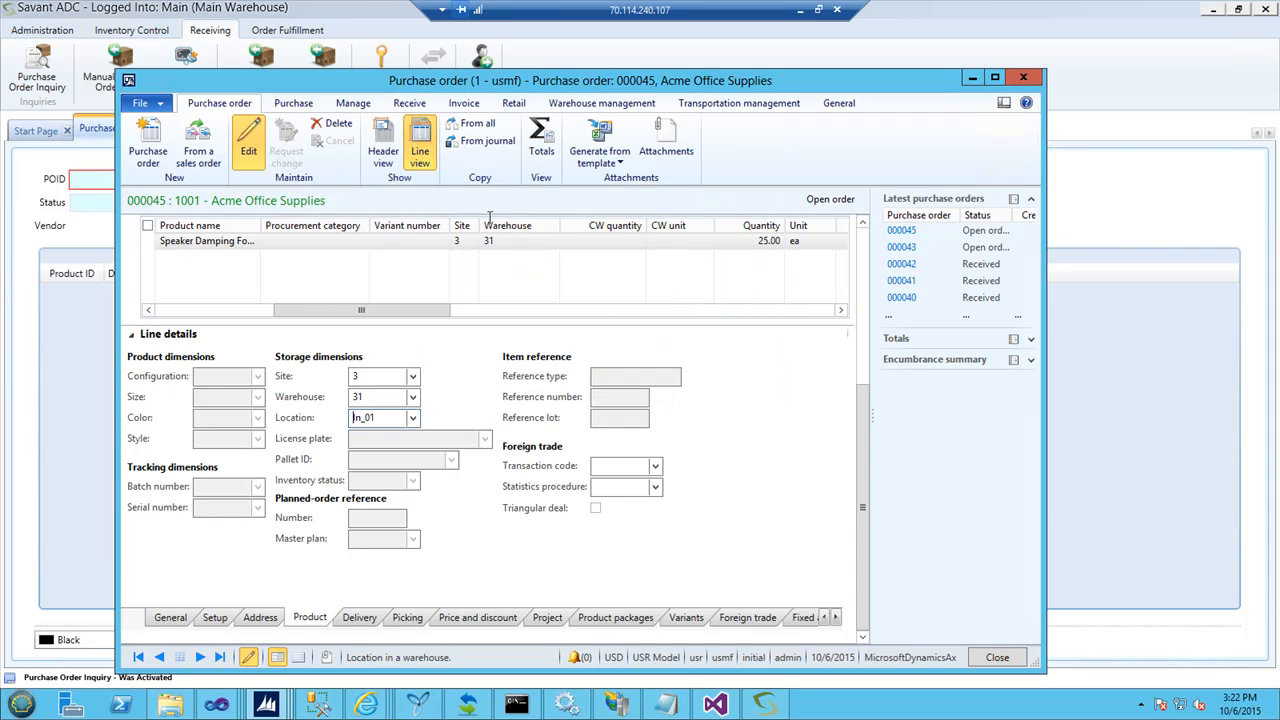
Step: Post the purchase order confirmation for the ordered quantity
{"action": "left_click", "coordinate": [295, 104]}
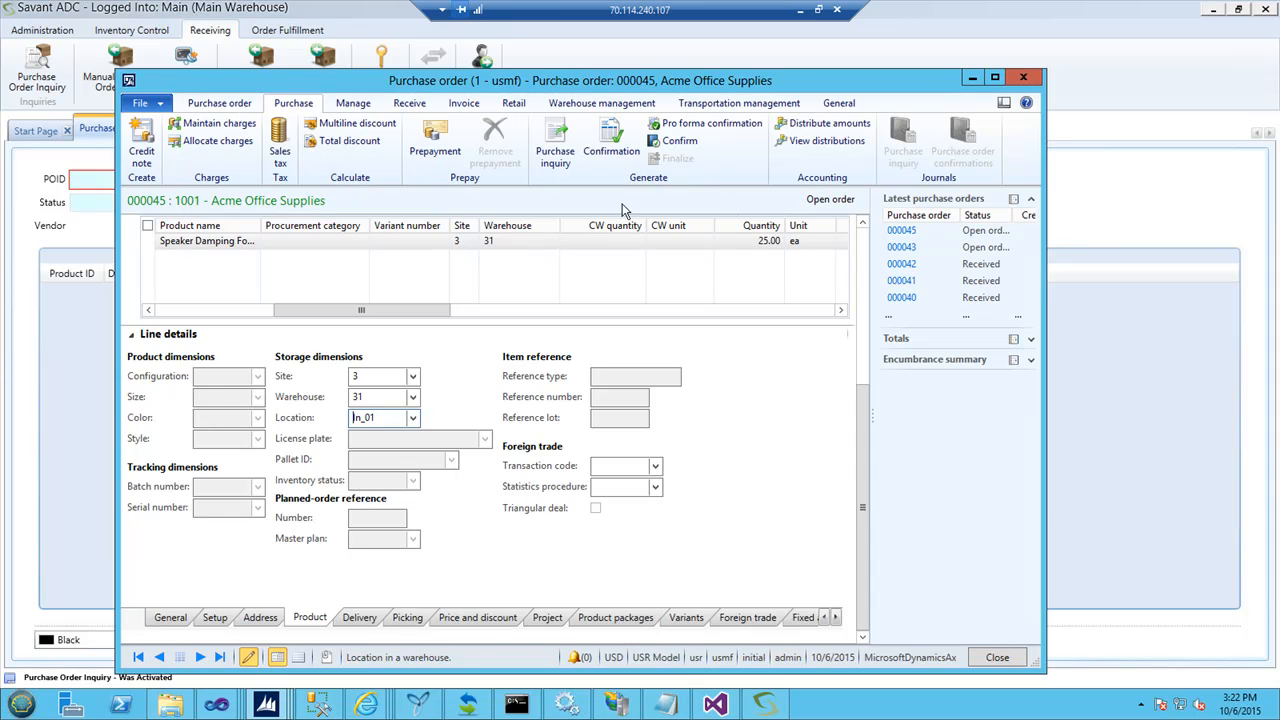
{"action": "left_click", "coordinate": [614, 140]}
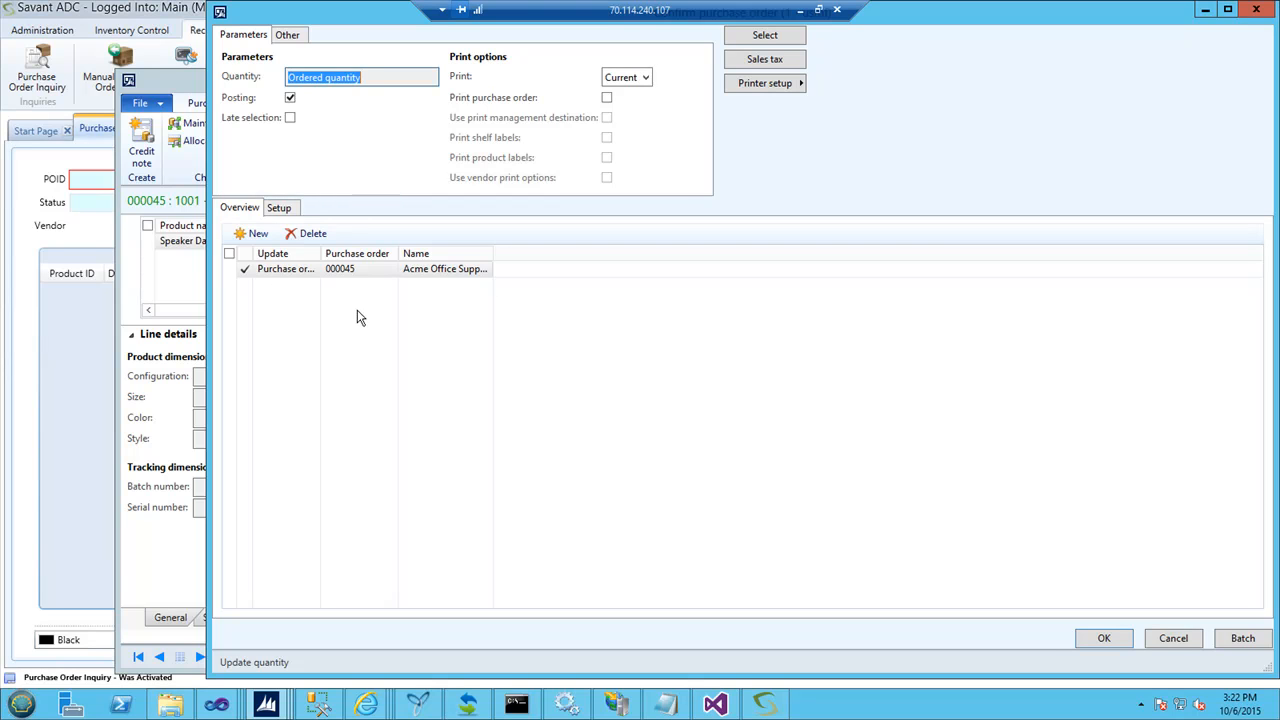
{"action": "left_click", "coordinate": [1104, 638]}
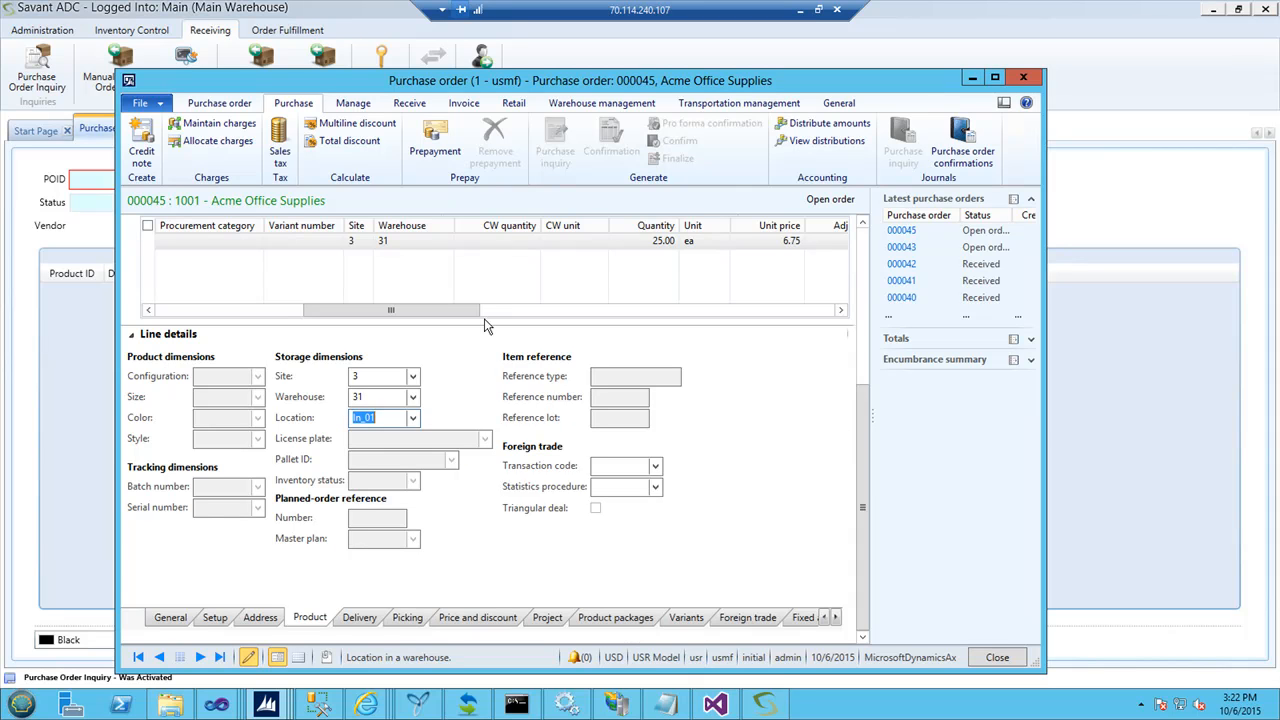
{"action": "left_click", "coordinate": [219, 103]}
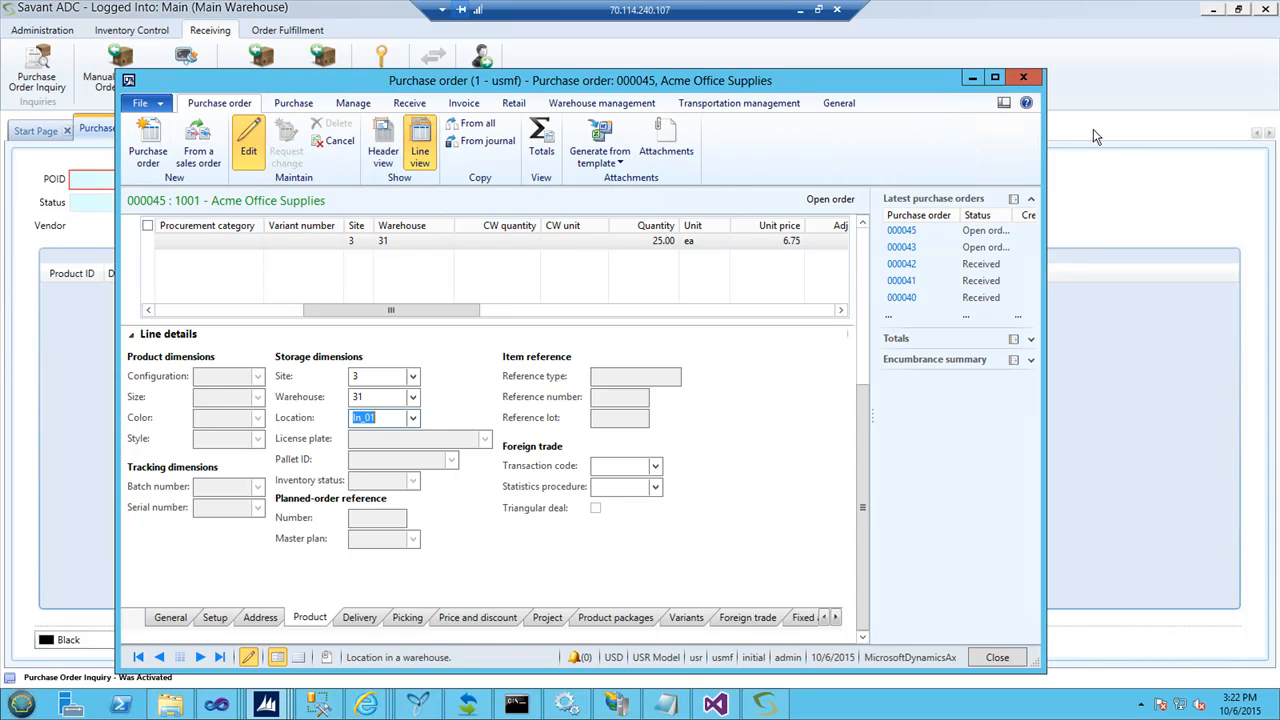
Step: Return to Savant ADC and load the newly created Acme Office Supplies purchase order into the Purchase Order Inquiry
{"action": "left_click", "coordinate": [1003, 12]}
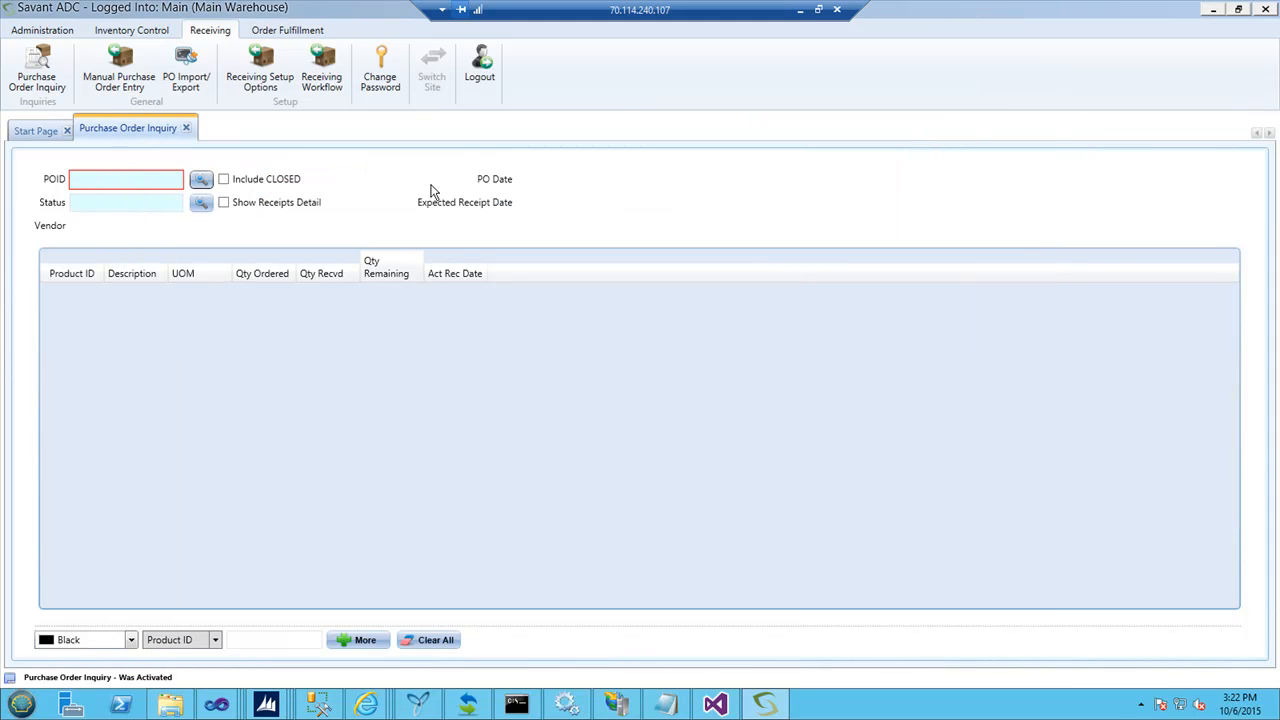
{"action": "left_click", "coordinate": [201, 179]}
{"action": "left_click_drag", "start_coordinate": [799, 462], "coordinate": [886, 640]}
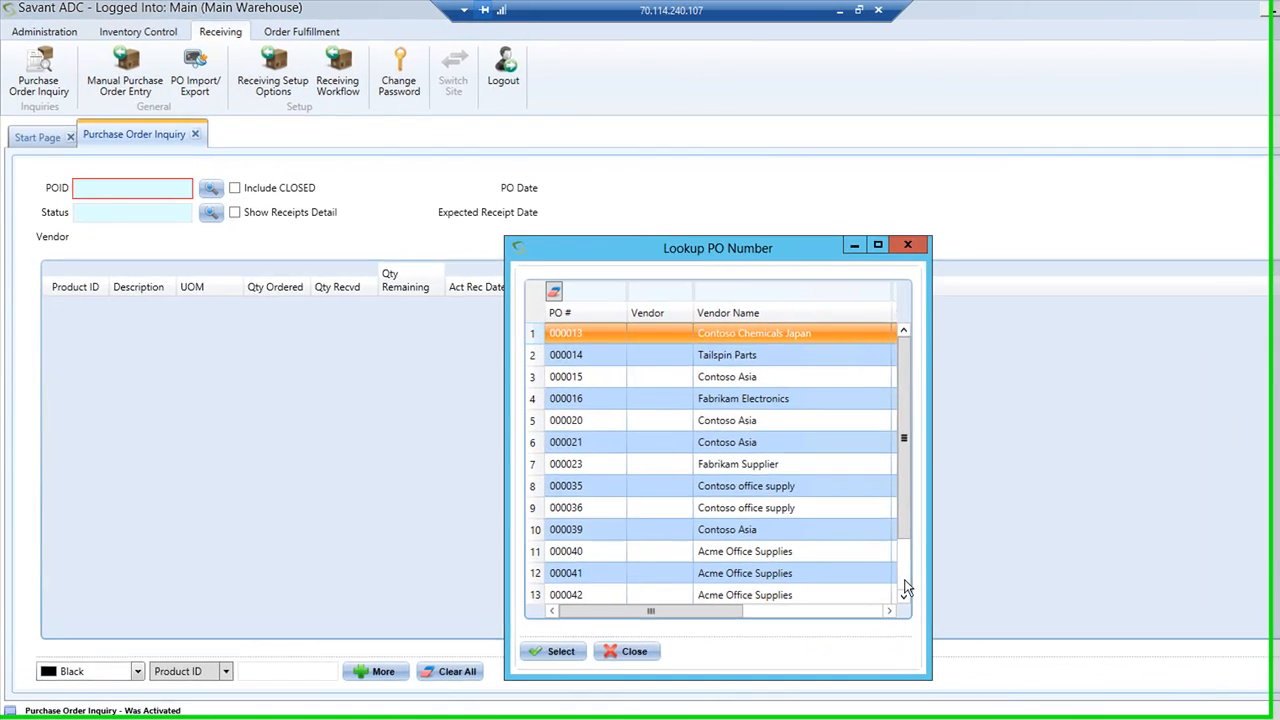
{"action": "scroll", "coordinate": [566, 560], "scroll_direction": "down", "scroll_amount": 1}
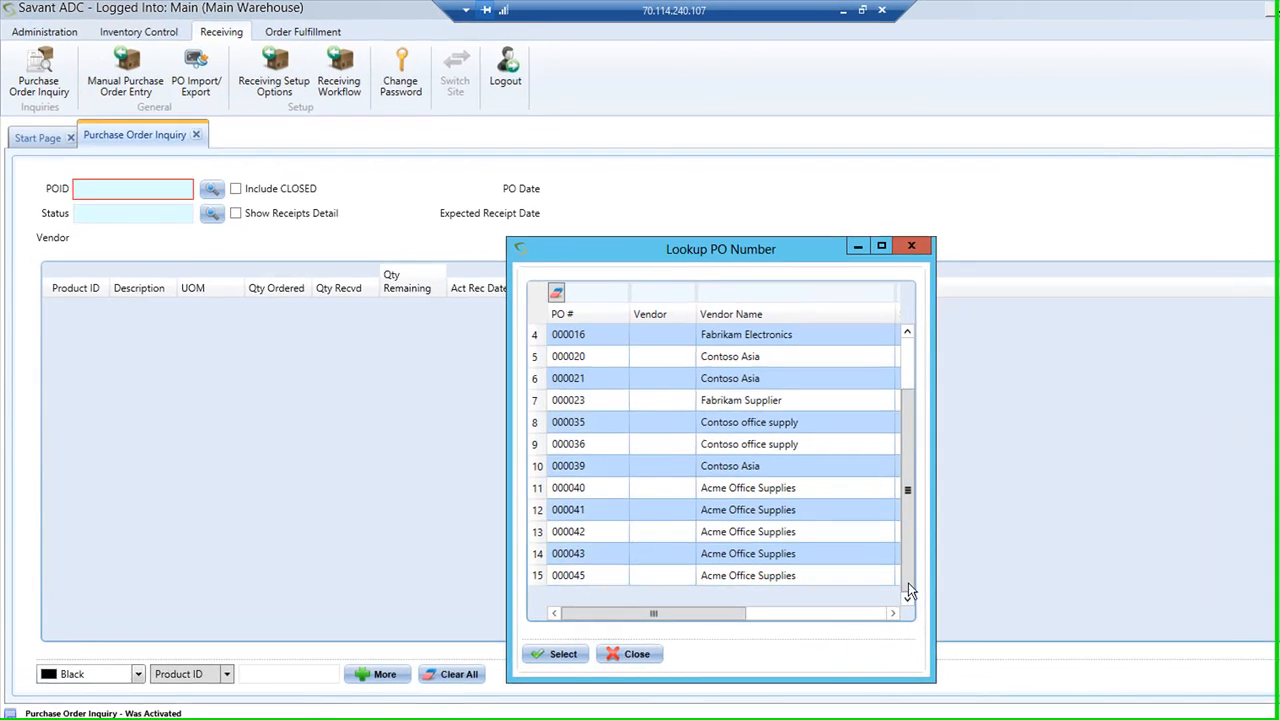
{"action": "left_click", "coordinate": [594, 577]}
{"action": "left_click", "coordinate": [566, 658]}
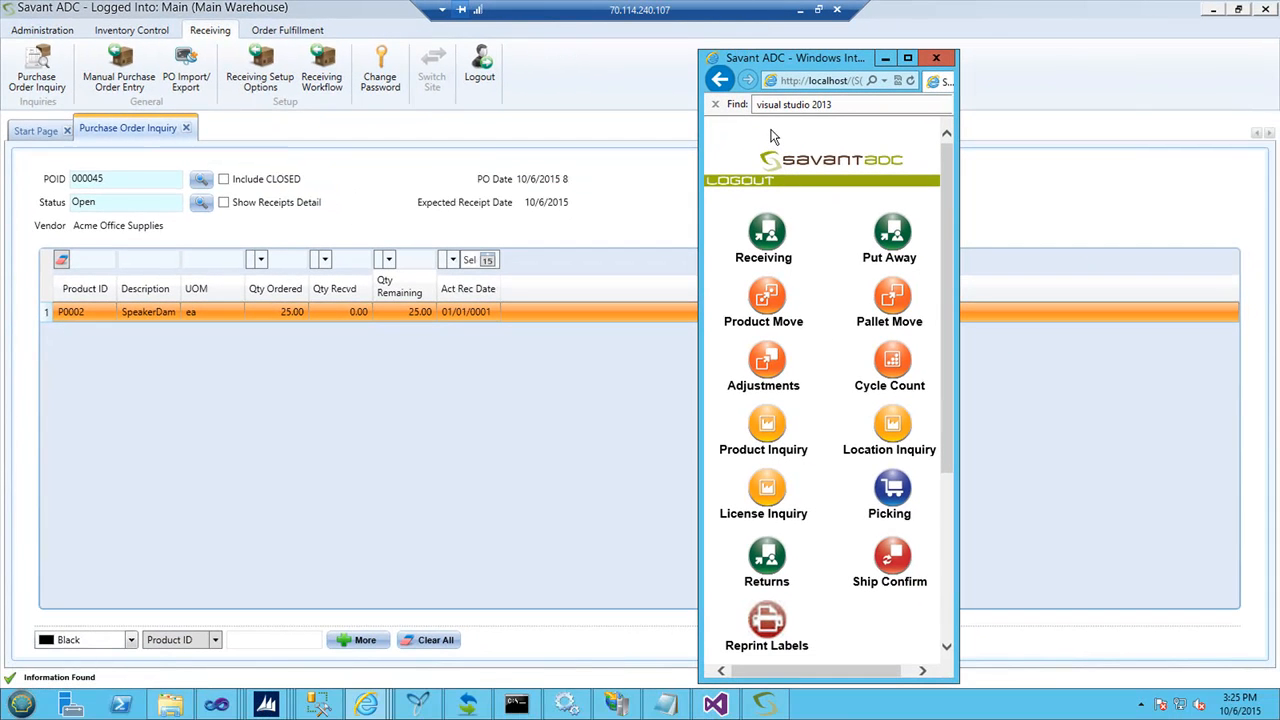
Step: Start Receiving in the Savant ADC browser client, enter the new purchase order's number, and accept location DOCK and the Receiving label printer
{"action": "left_click", "coordinate": [767, 236]}
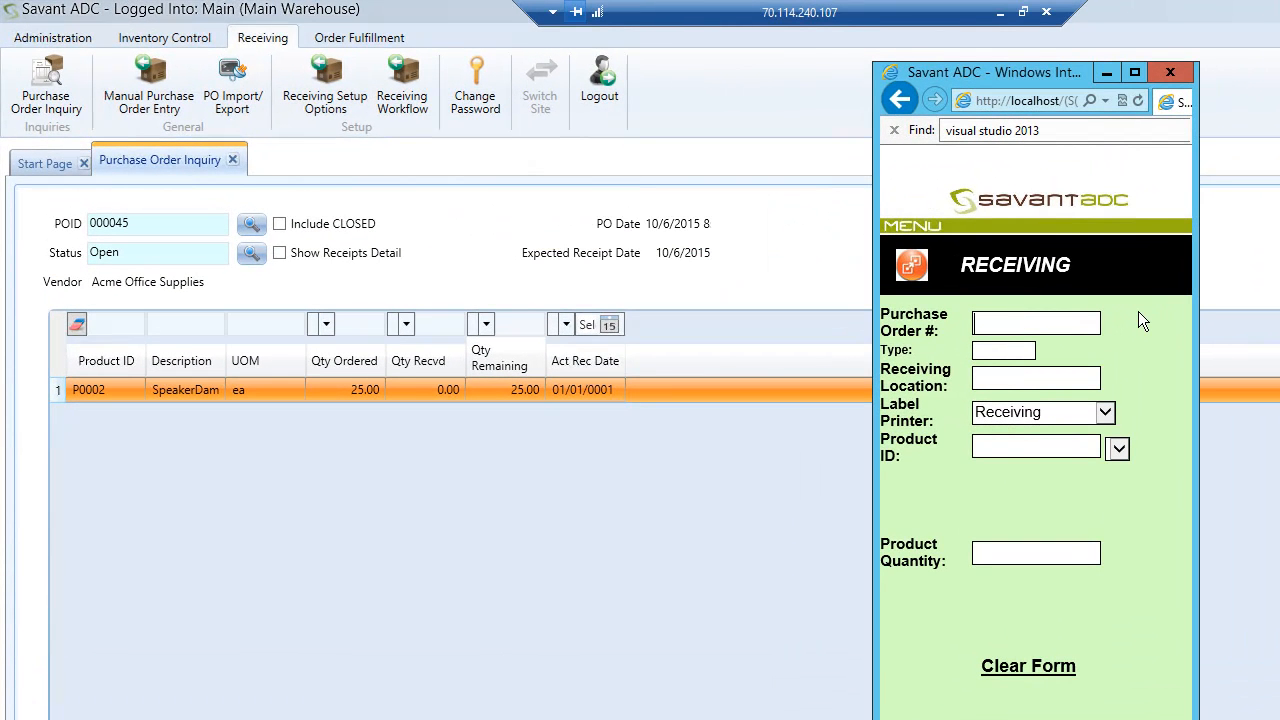
{"action": "type", "text": "000045"}
{"action": "key", "text": "Tab"}
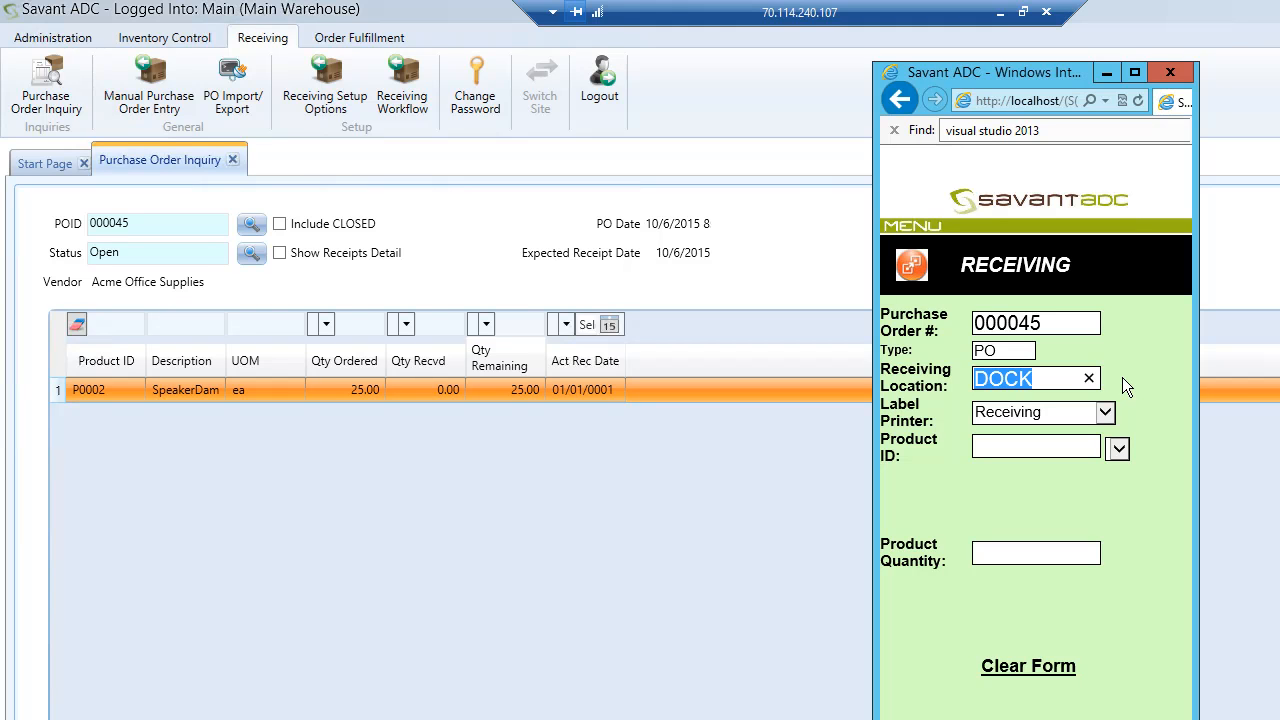
{"action": "key", "text": "Tab"}
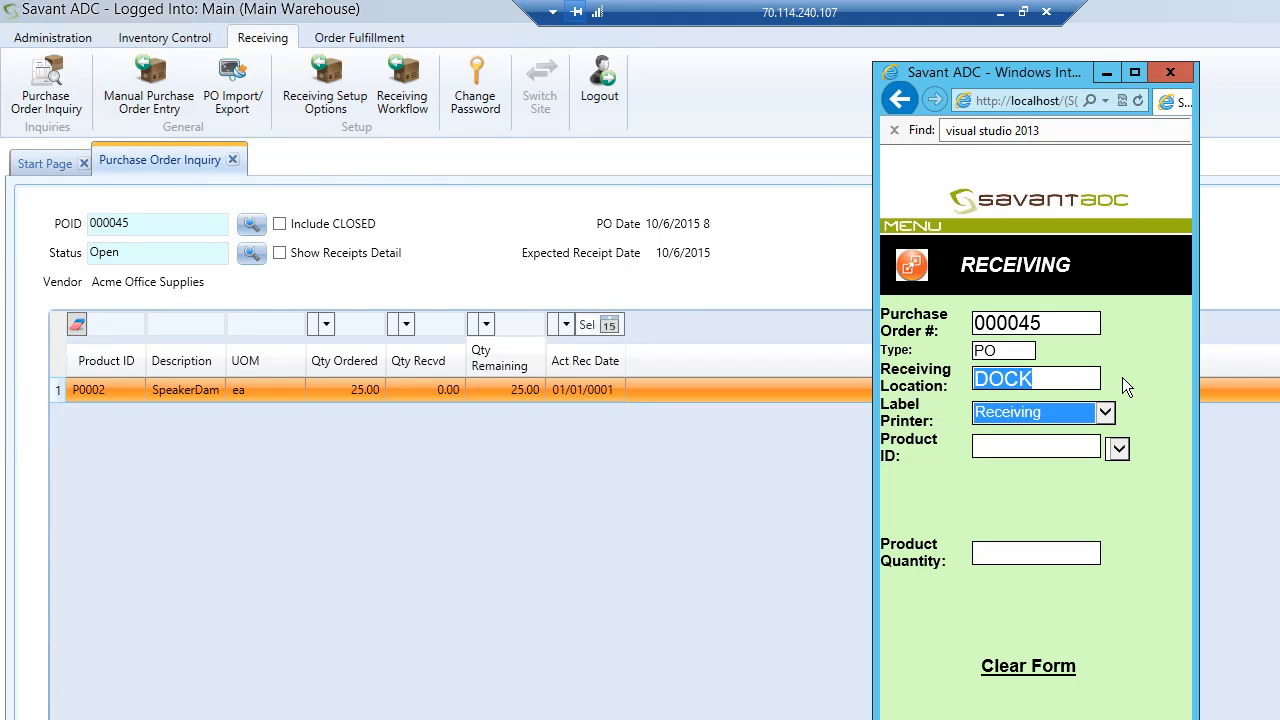
{"action": "key", "text": "Tab"}
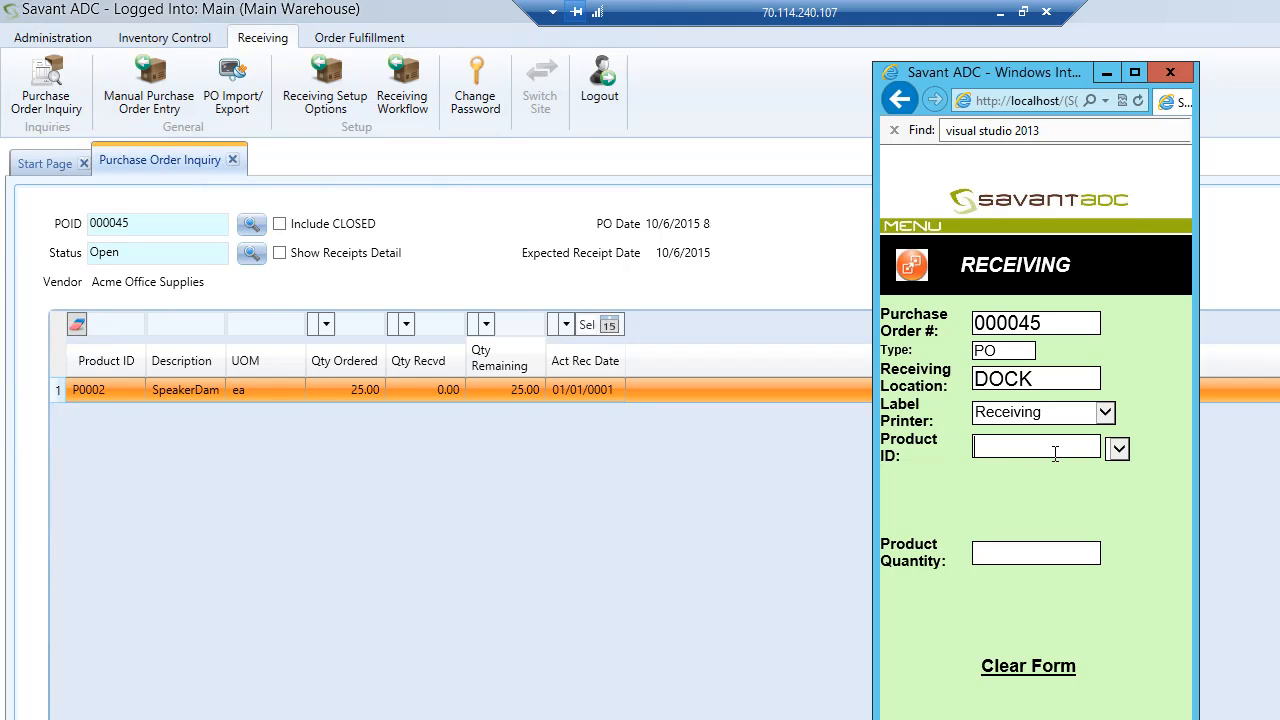
Step: Receive product P0002 on the purchase order with a quantity of 25
{"action": "type", "text": "P0002"}
{"action": "key", "text": "Tab"}
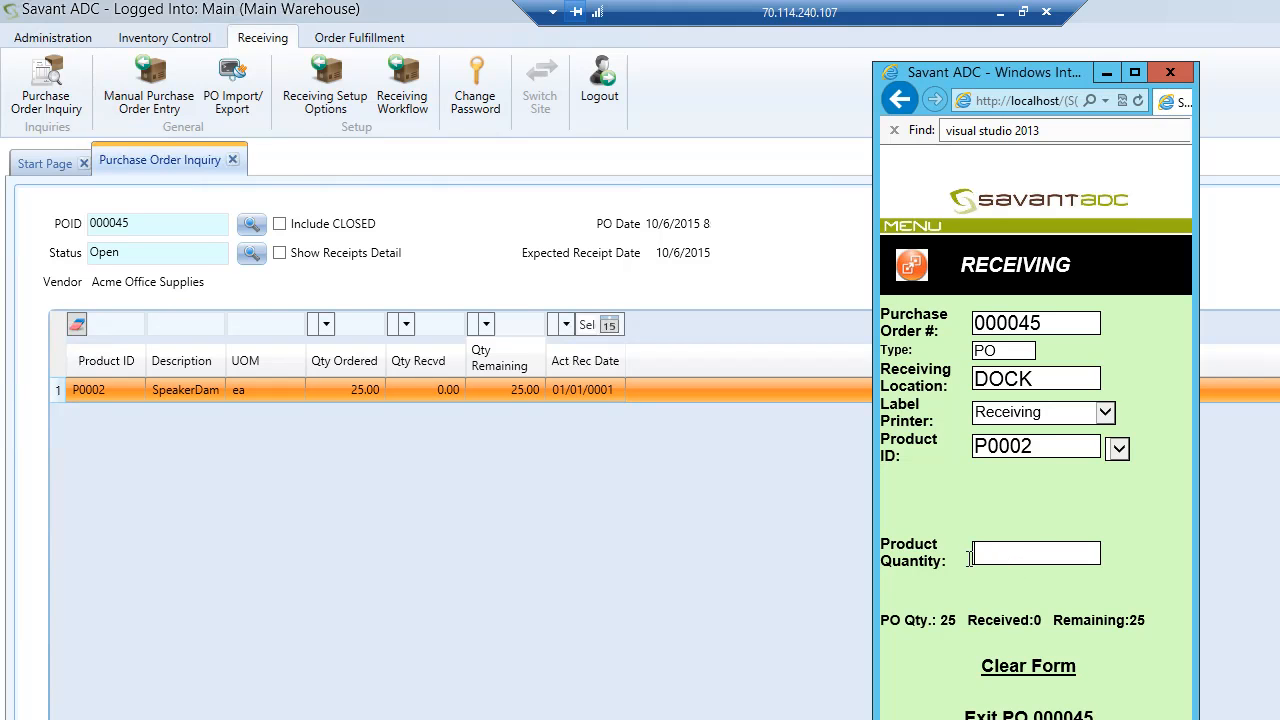
{"action": "type", "text": "25"}
{"action": "key", "text": "Return"}
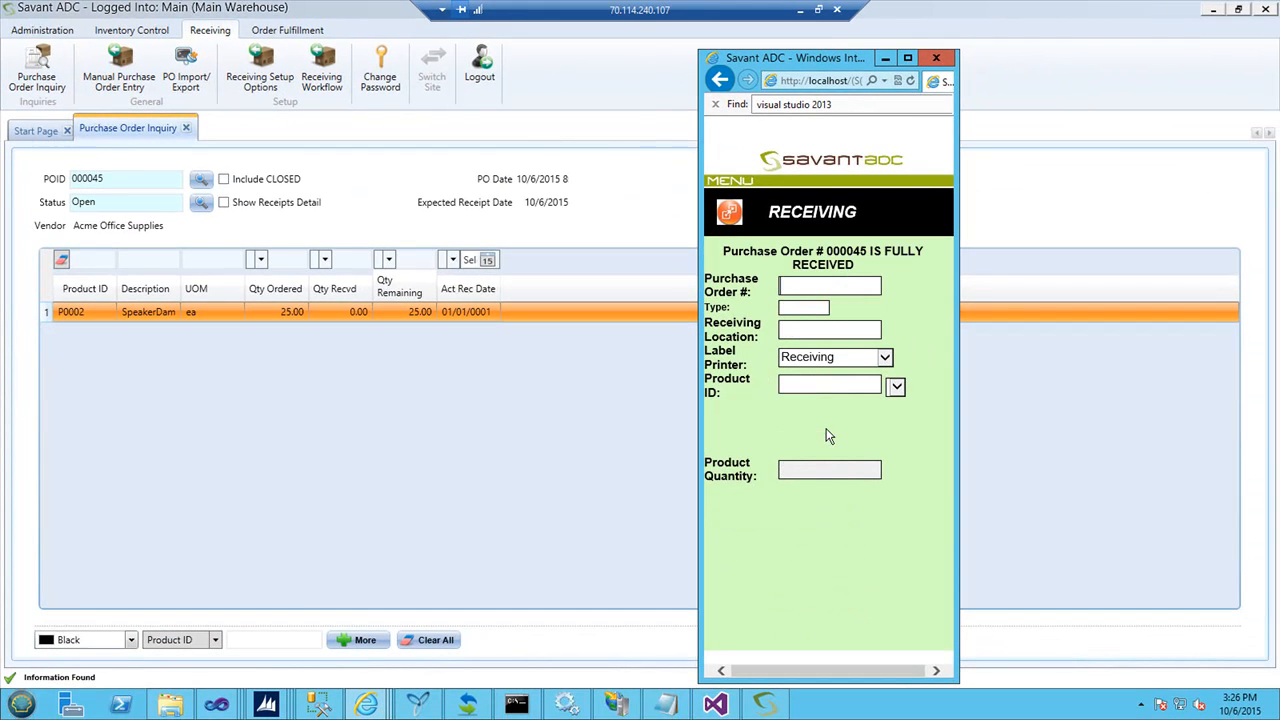
Step: Reload the received purchase order in the Purchase Order Inquiry with closed orders included
{"action": "left_click", "coordinate": [160, 179]}
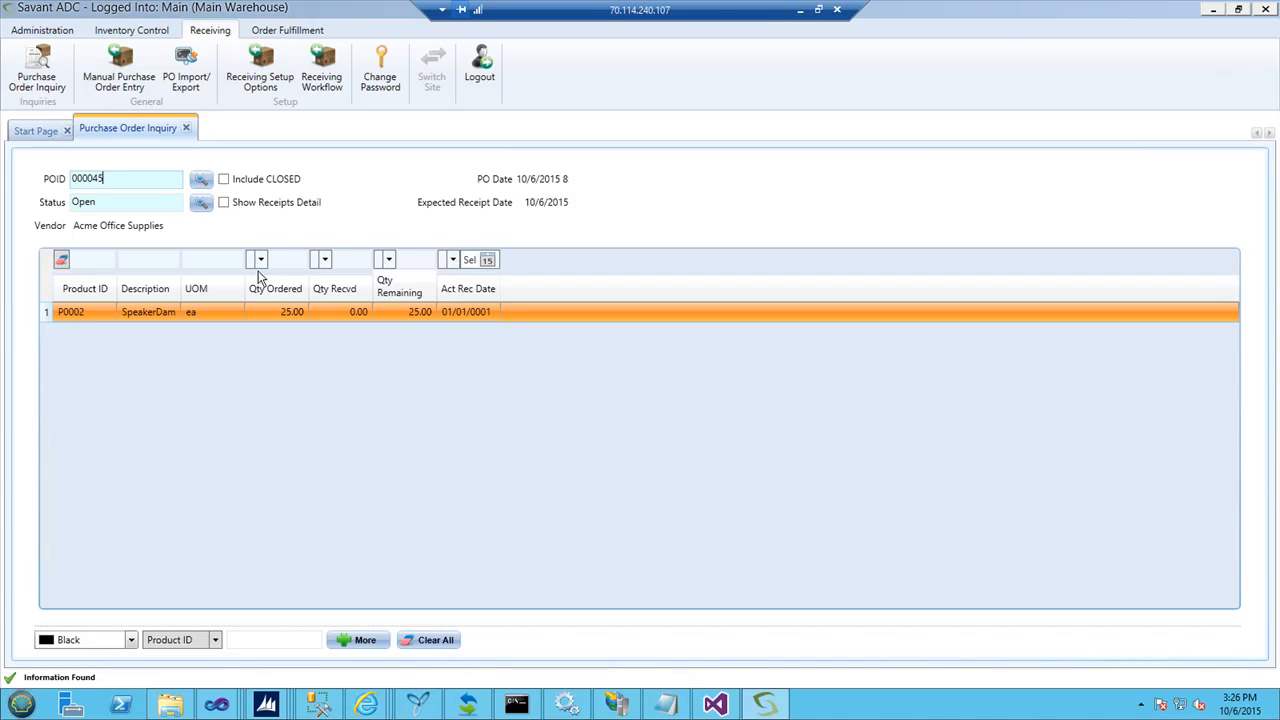
{"action": "left_click", "coordinate": [223, 179]}
Step: Look up product P0002 in the Product inventory inquiry and select the DOCK line with 25 on hand
{"action": "left_click", "coordinate": [112, 34]}
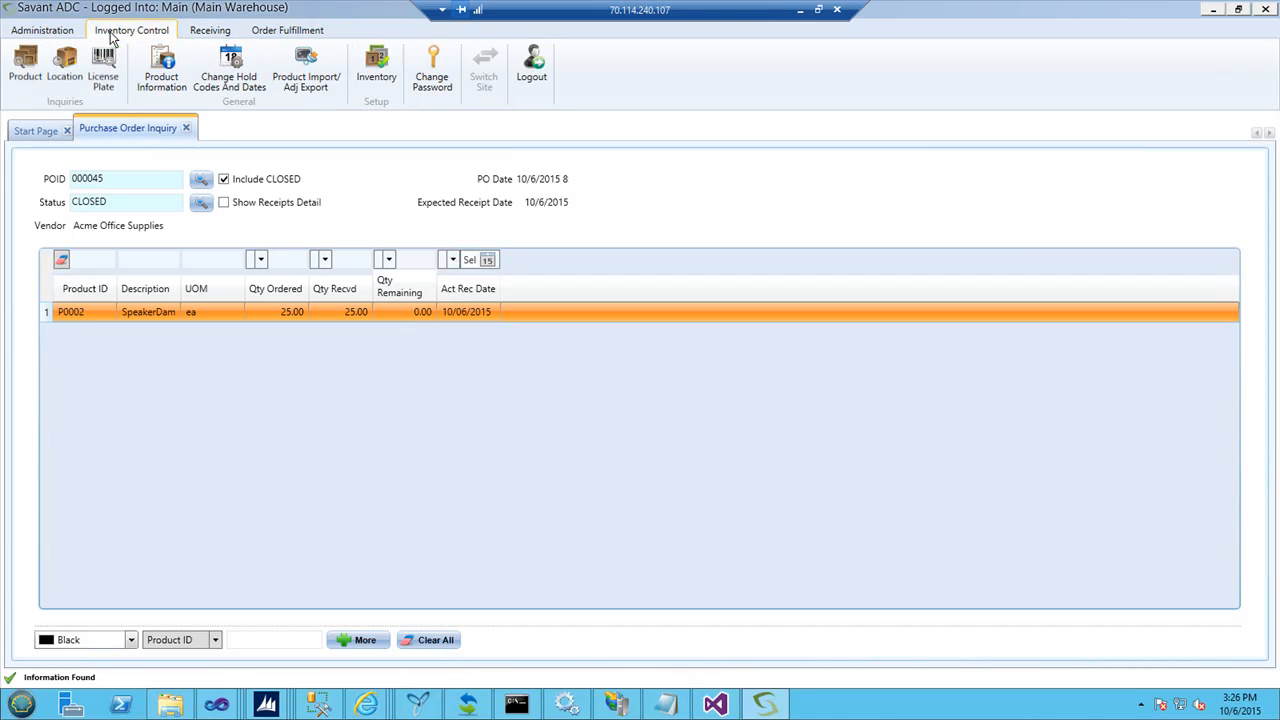
{"action": "left_click", "coordinate": [27, 80]}
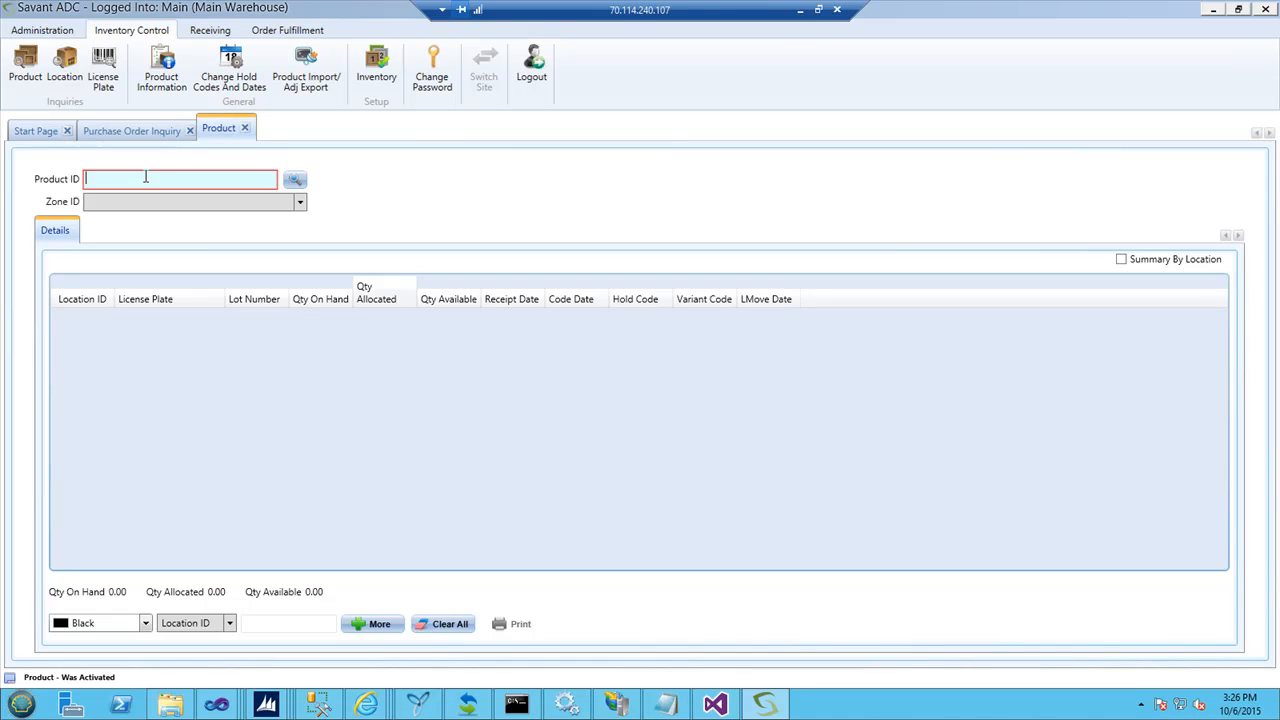
{"action": "type", "text": "P0002"}
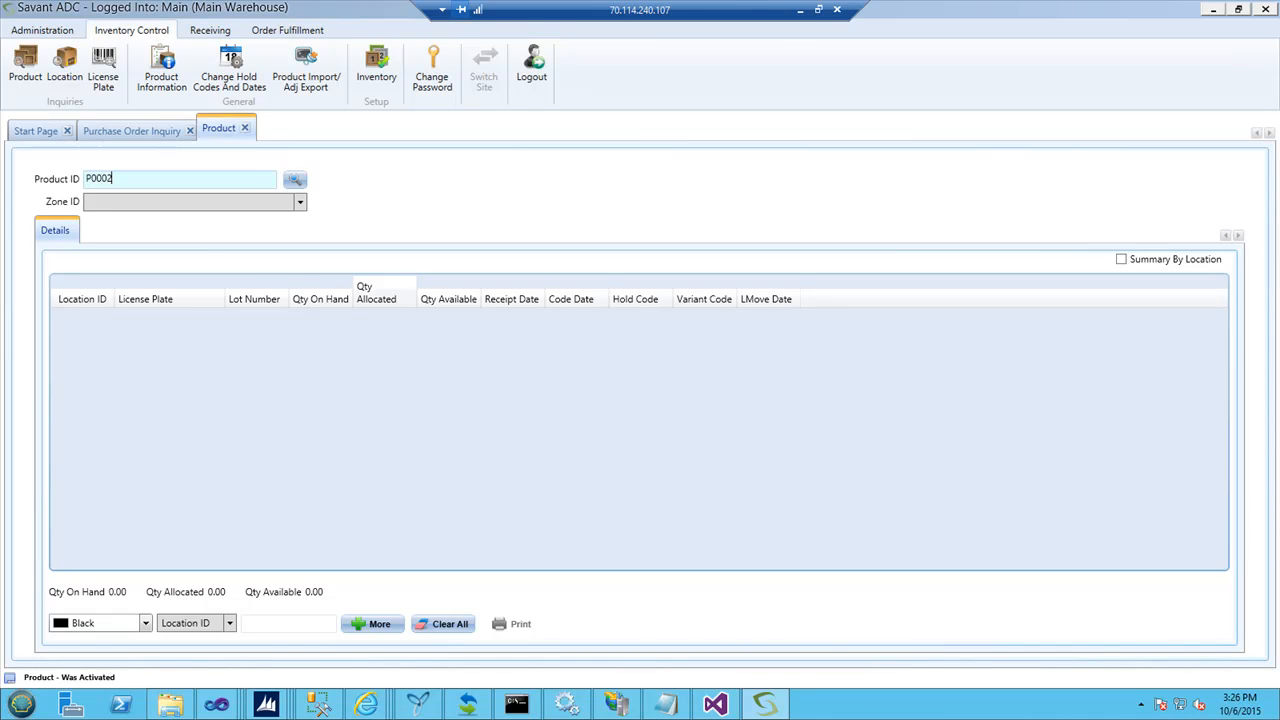
{"action": "key", "text": "Return"}
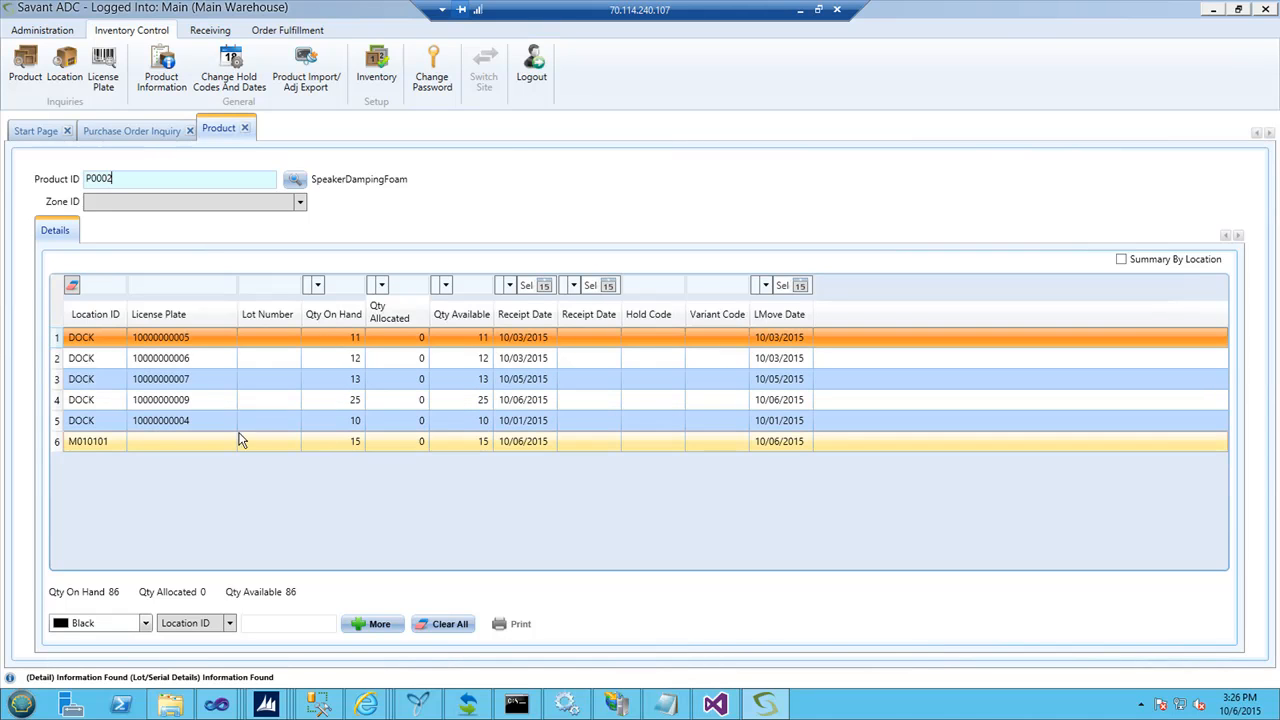
{"action": "left_click", "coordinate": [370, 402]}
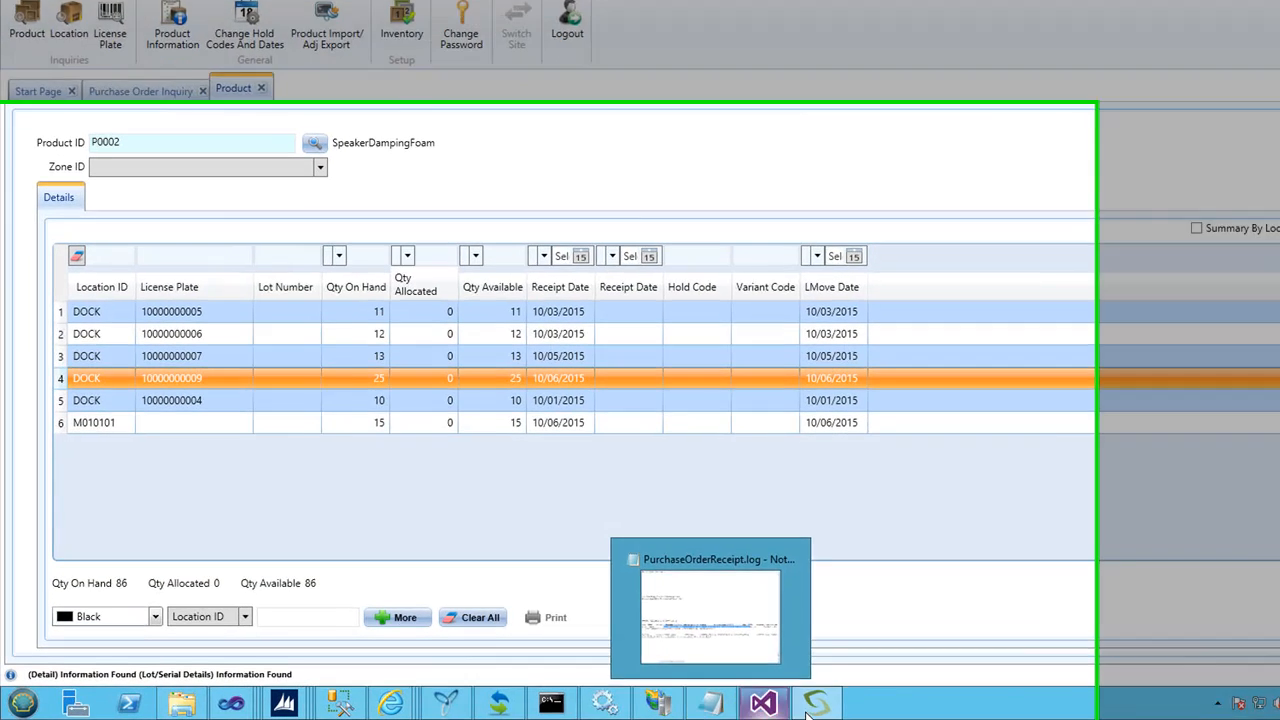
Step: Switch to Dynamics AX and select the newly received Acme Office Supplies order at the end of the All purchase orders list
{"action": "mouse_move", "coordinate": [762, 706]}
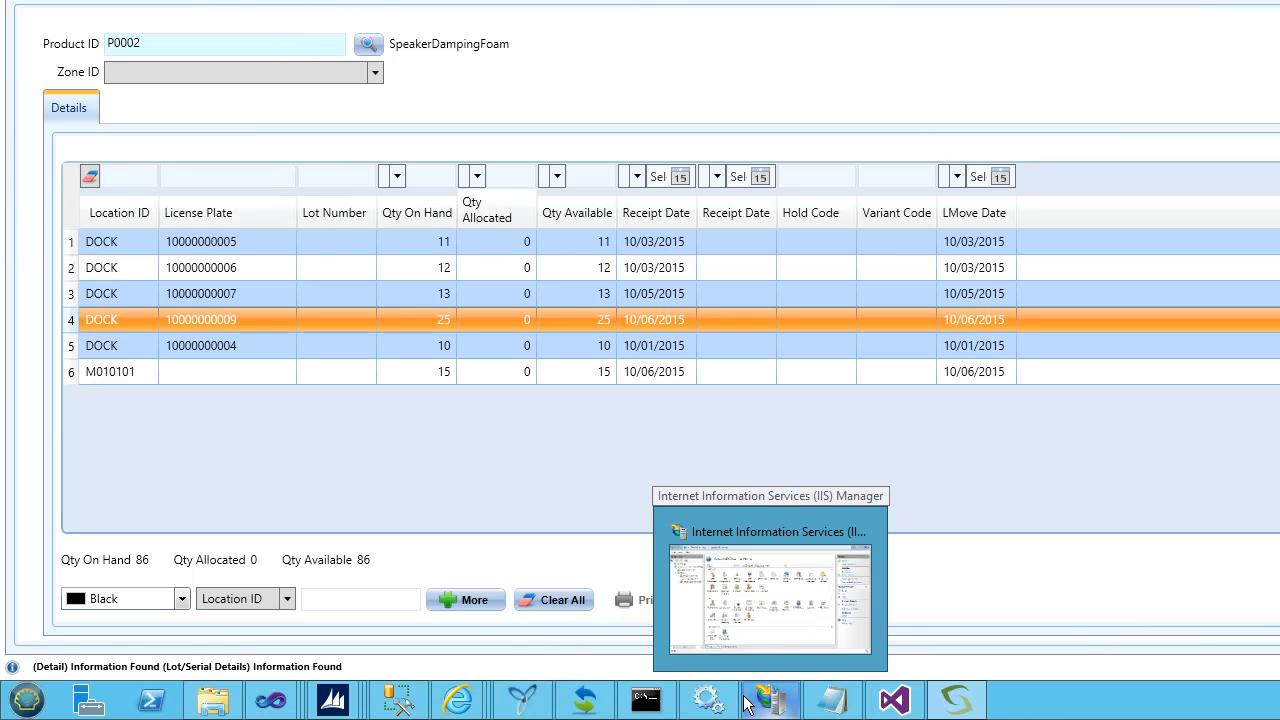
{"action": "mouse_move", "coordinate": [713, 703]}
{"action": "mouse_move", "coordinate": [660, 697]}
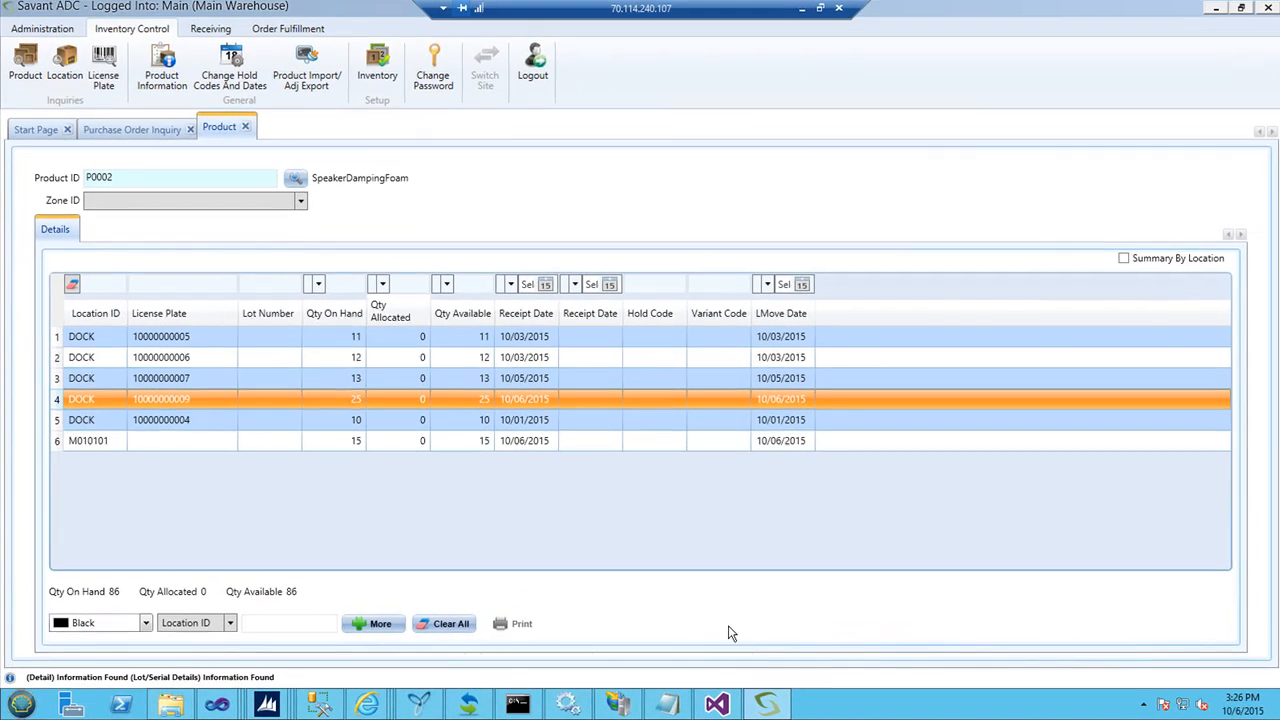
{"action": "mouse_move", "coordinate": [266, 704]}
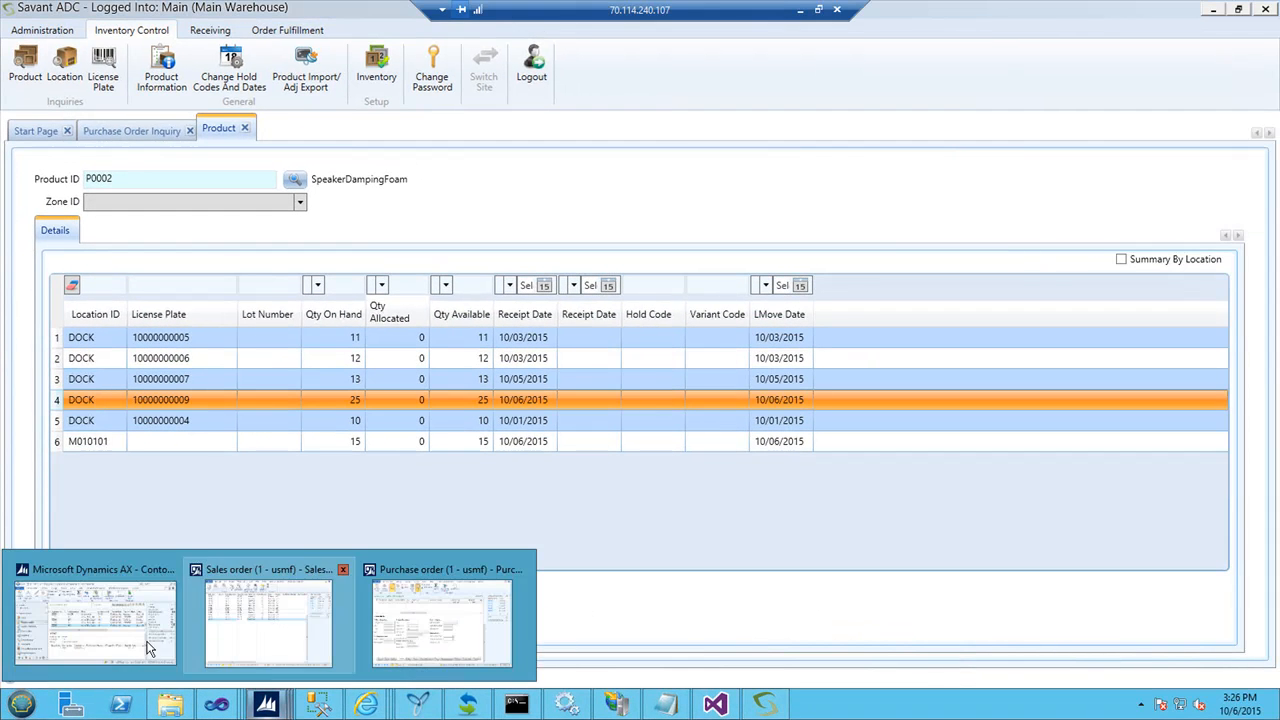
{"action": "left_click", "coordinate": [85, 624]}
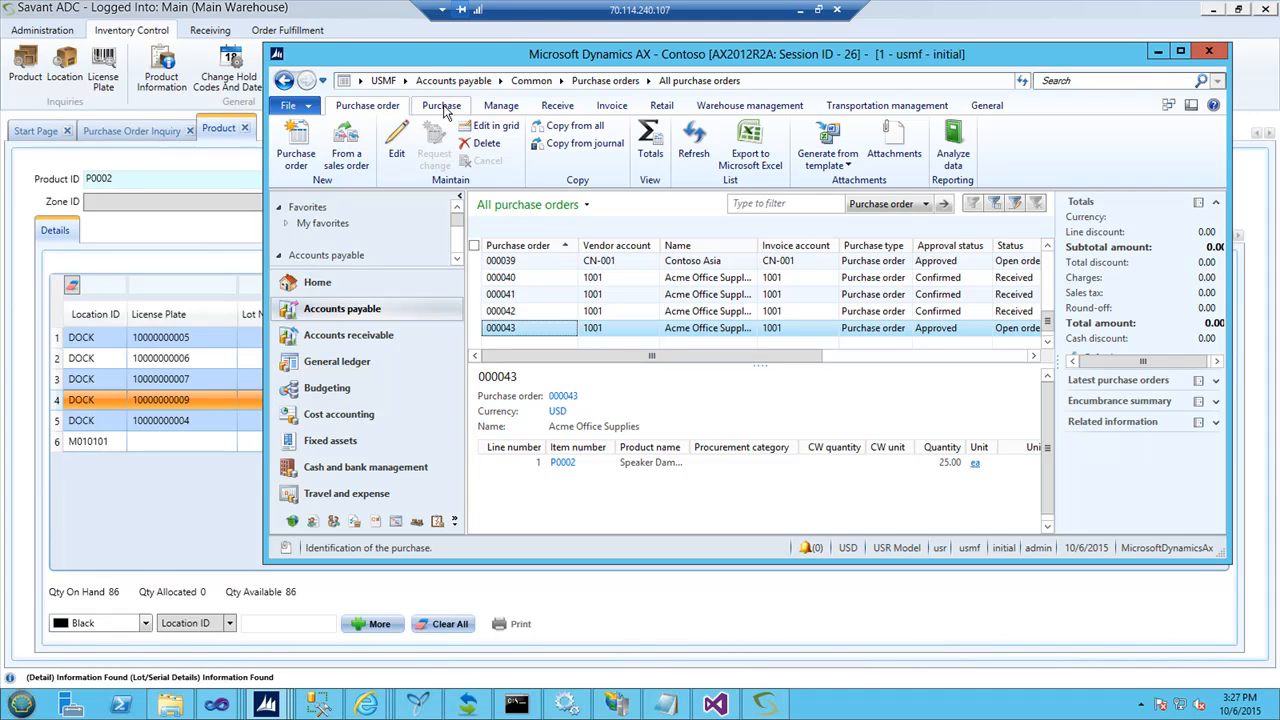
{"action": "left_click", "coordinate": [557, 105]}
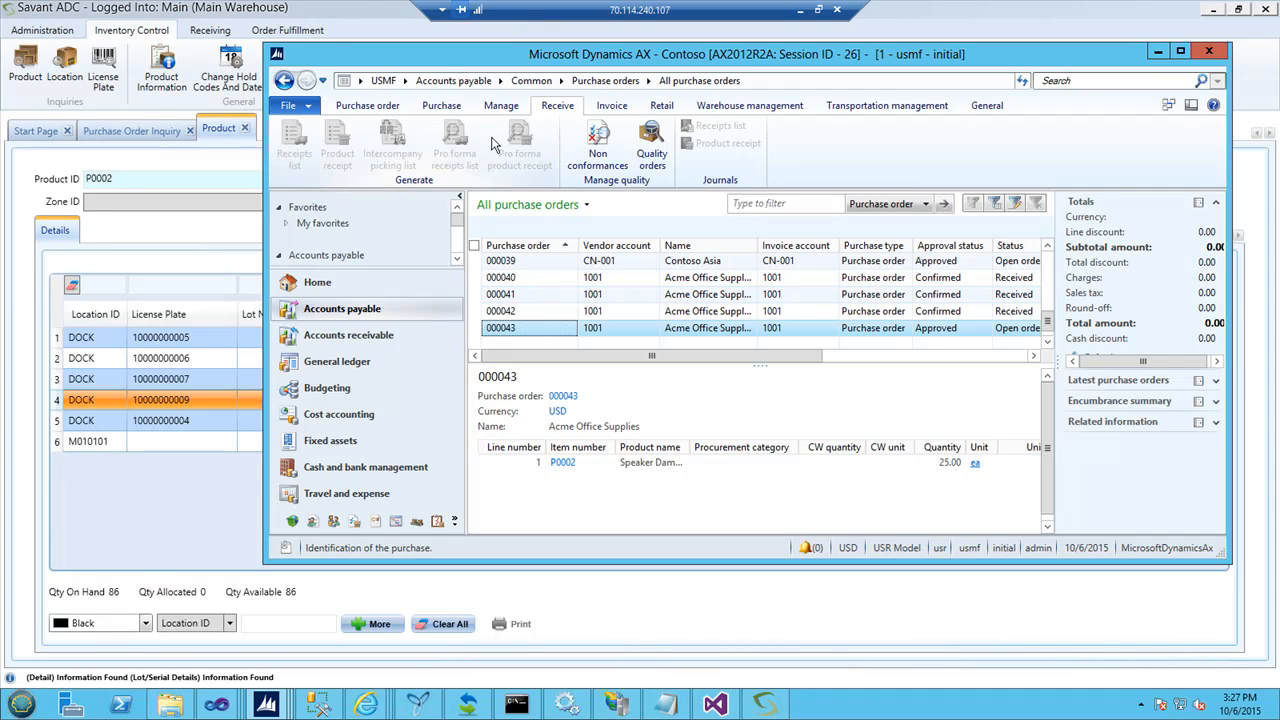
{"action": "left_click", "coordinate": [1047, 342]}
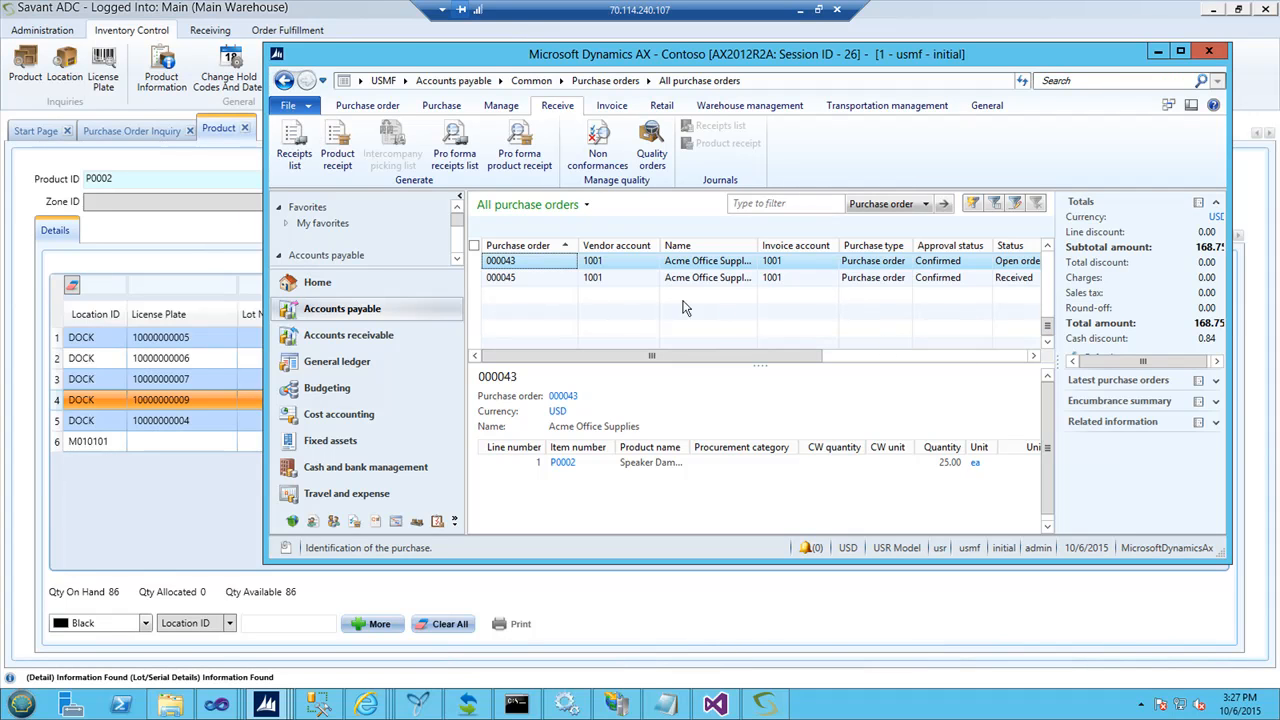
{"action": "left_click", "coordinate": [528, 278]}
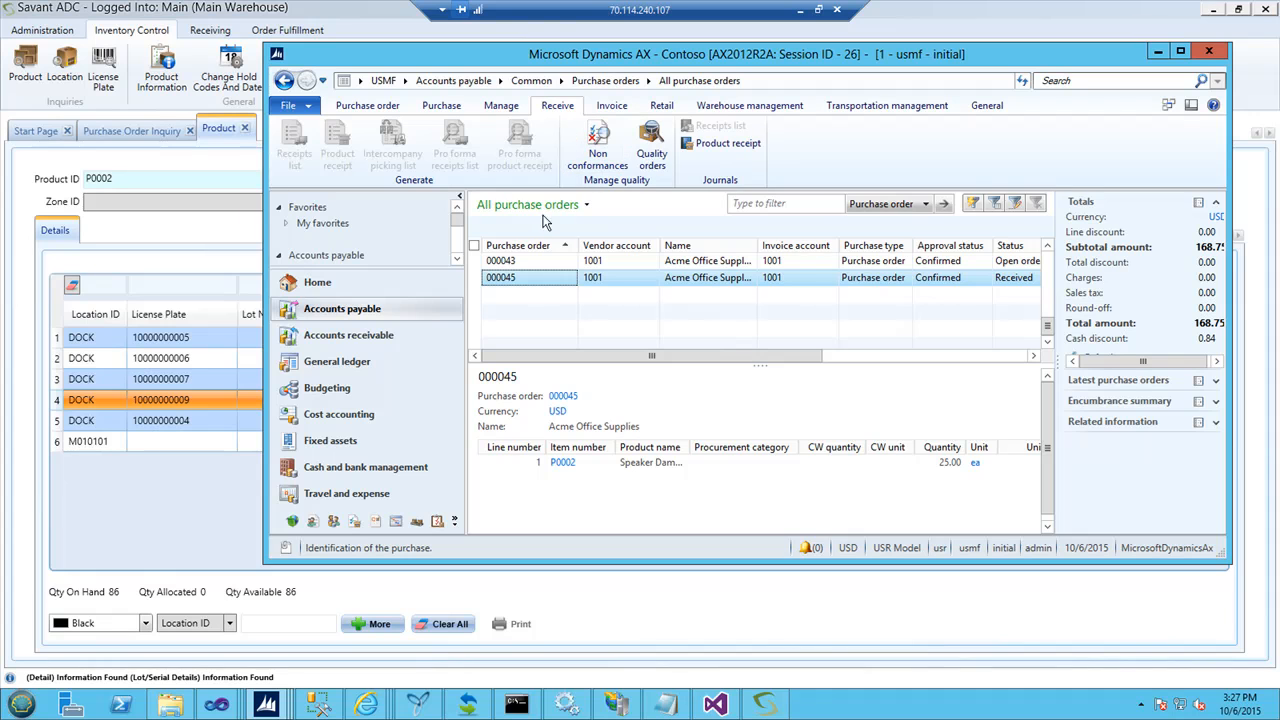
Step: Review the lines of the order's product receipt journal, then close the journal and minimize the remote desktop session
{"action": "left_click", "coordinate": [448, 106]}
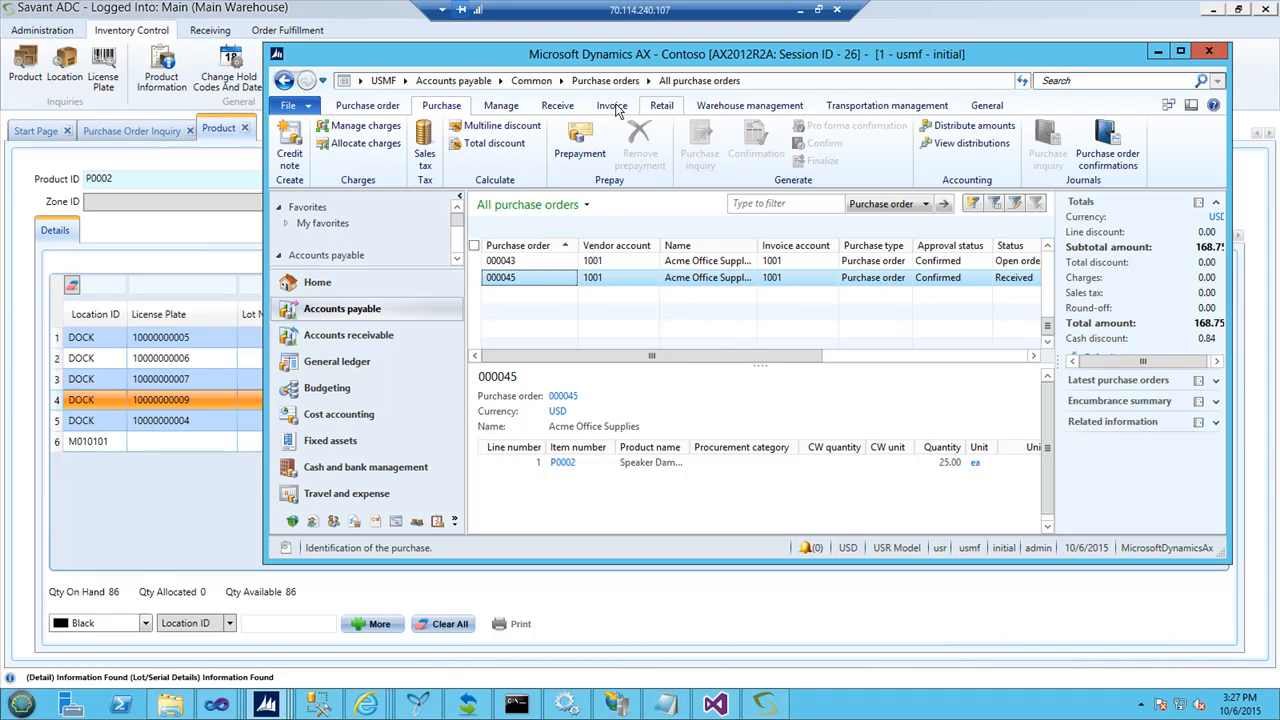
{"action": "left_click", "coordinate": [551, 108]}
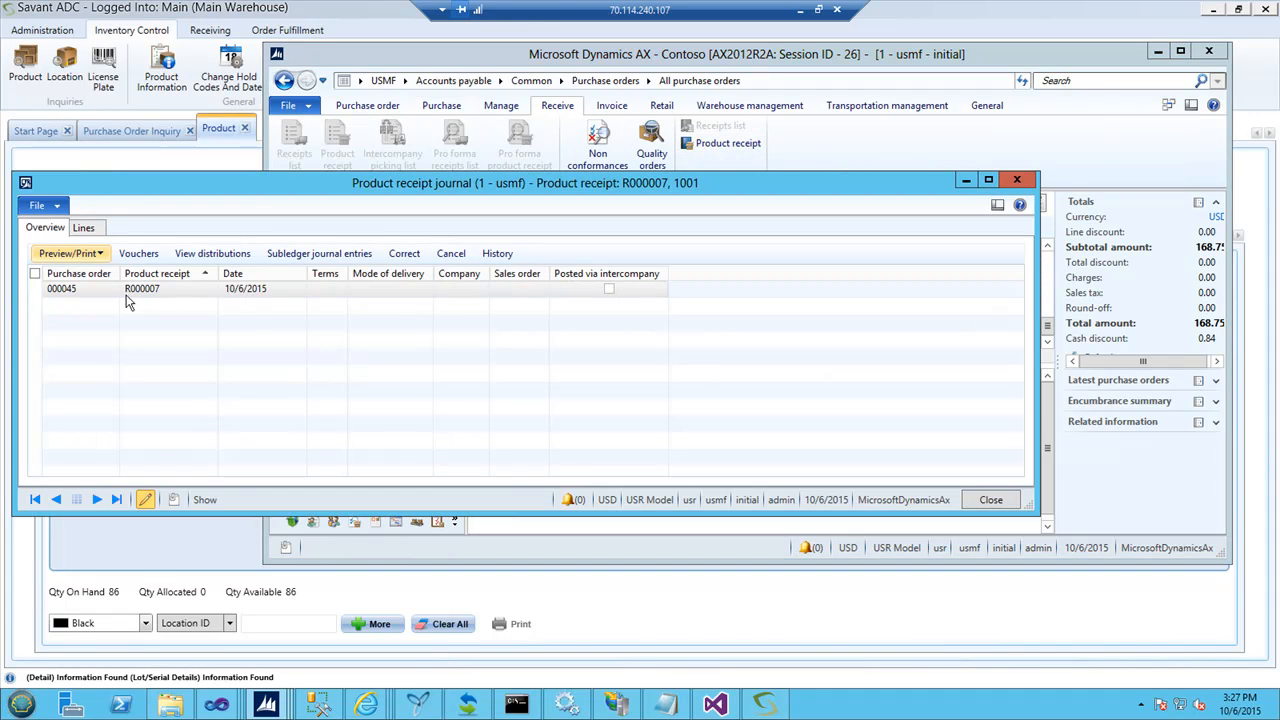
{"action": "left_click", "coordinate": [83, 227]}
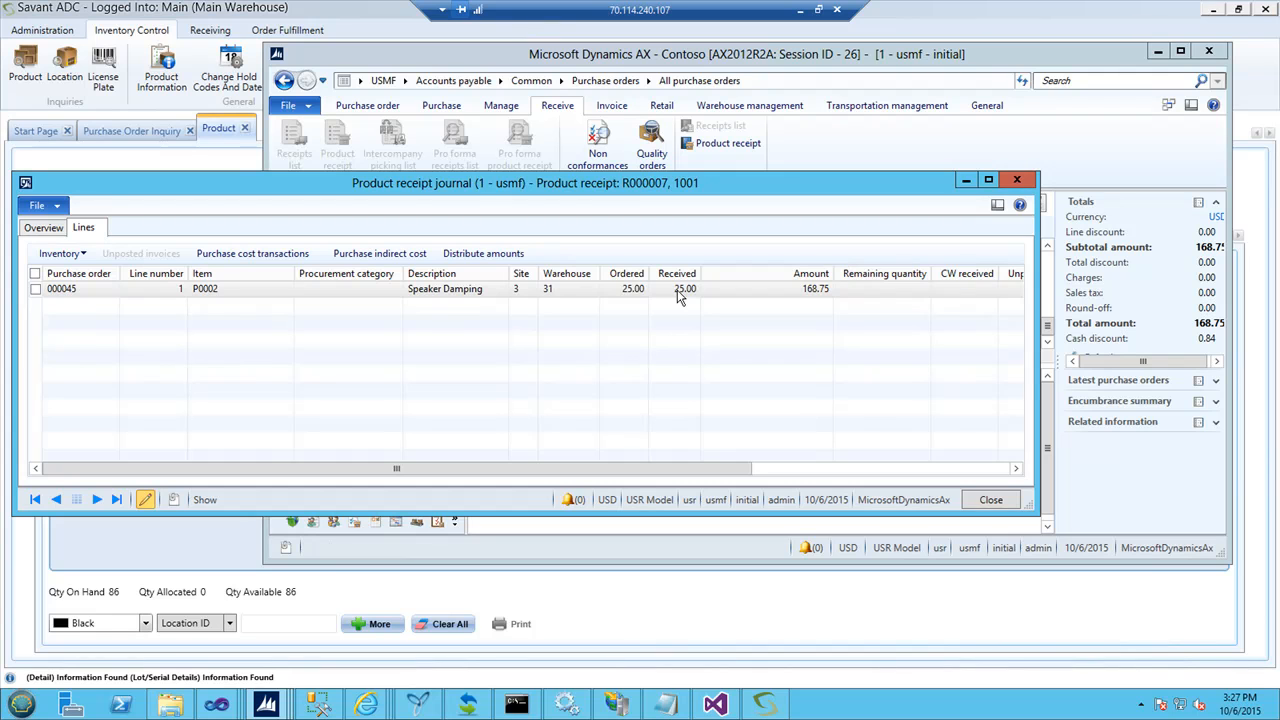
{"action": "left_click", "coordinate": [1019, 181]}
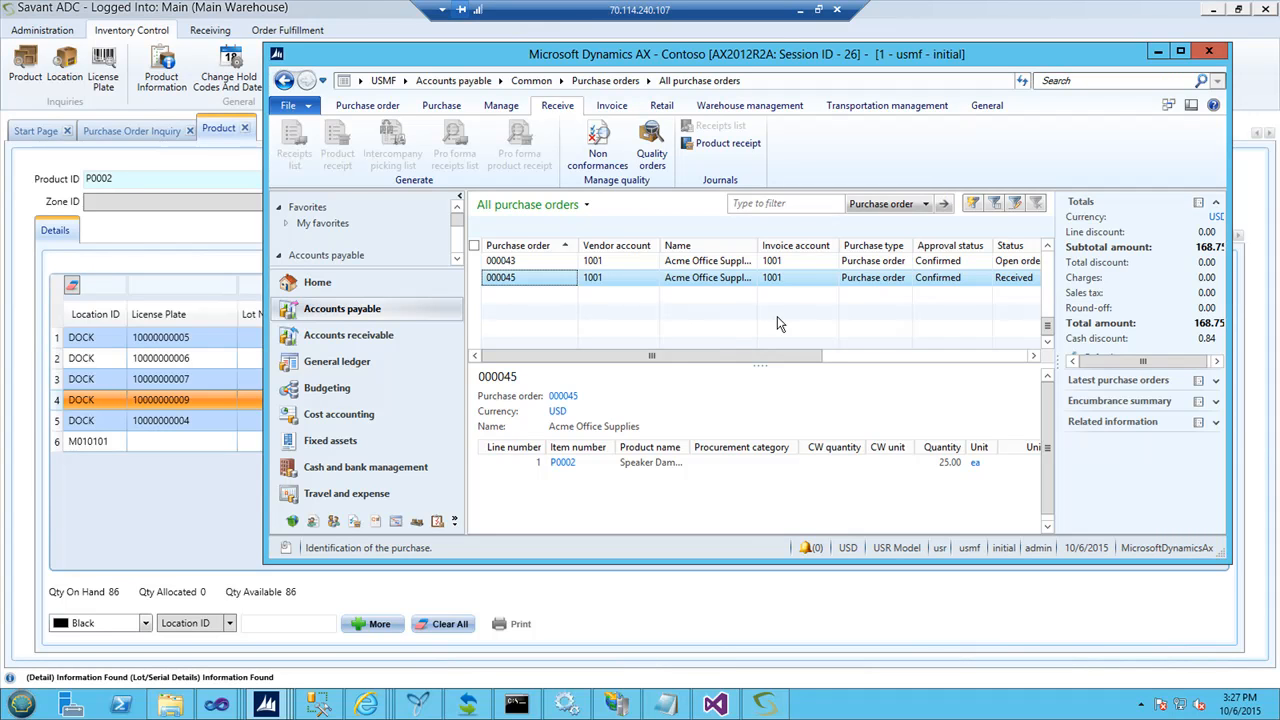
{"action": "left_click", "coordinate": [800, 16]}
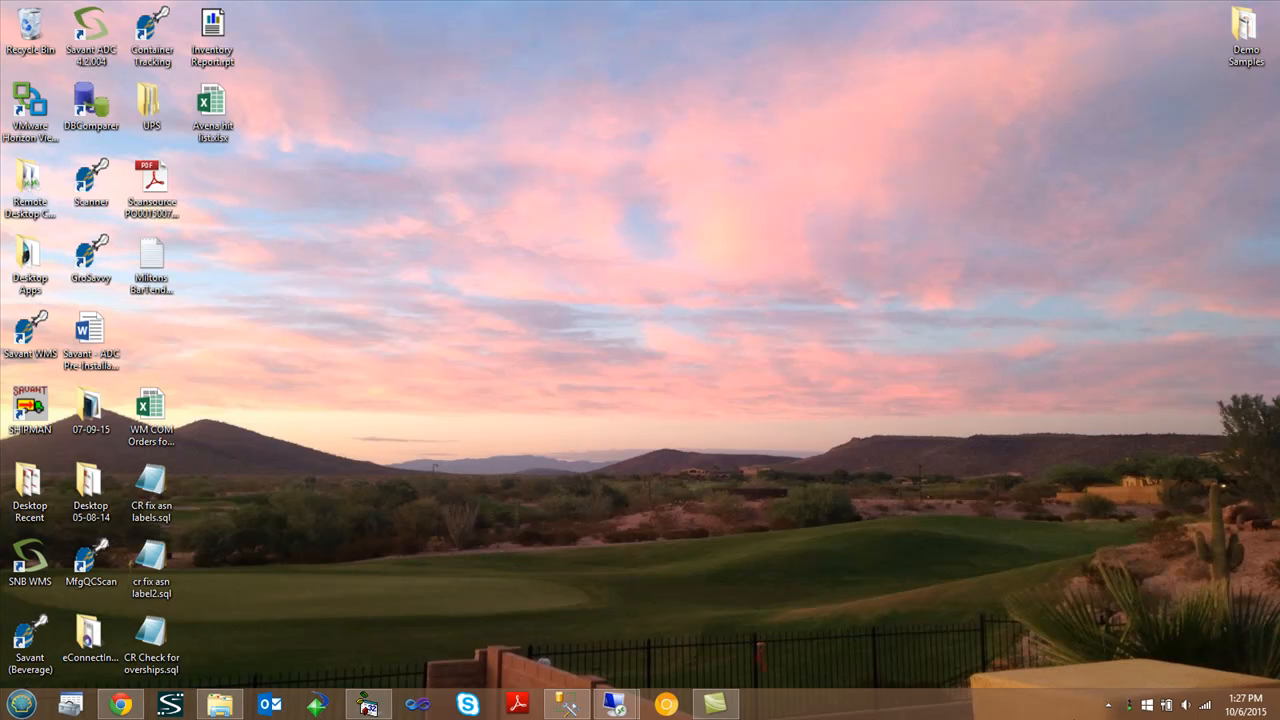